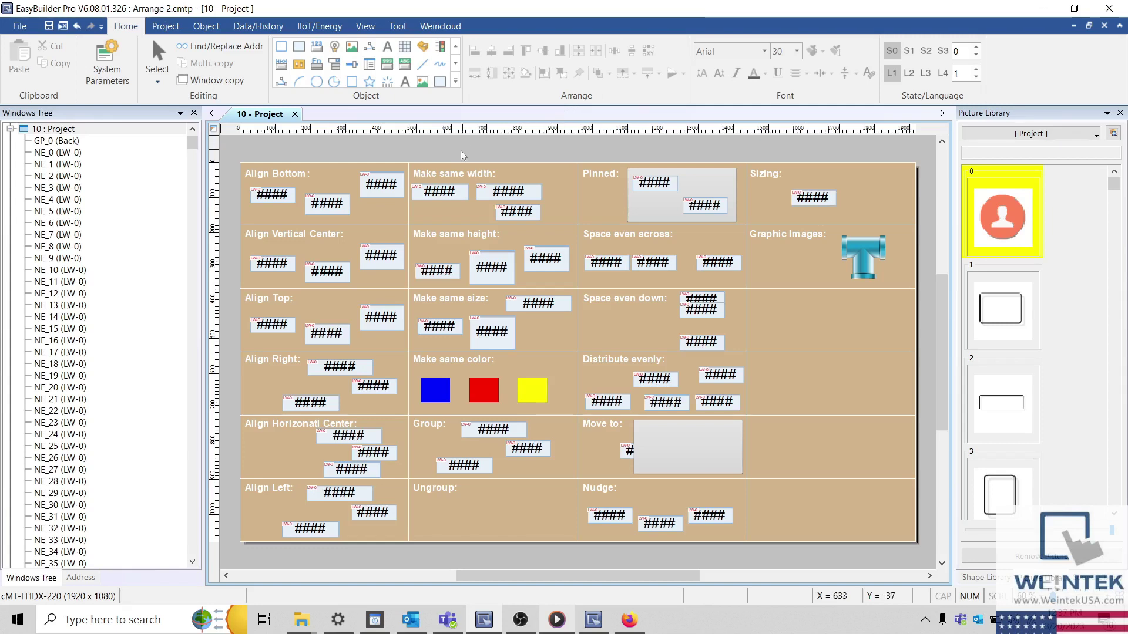
Align the three Align Bottom objects along their bottom edges.
{"action": "left_click", "coordinate": [389, 188]}
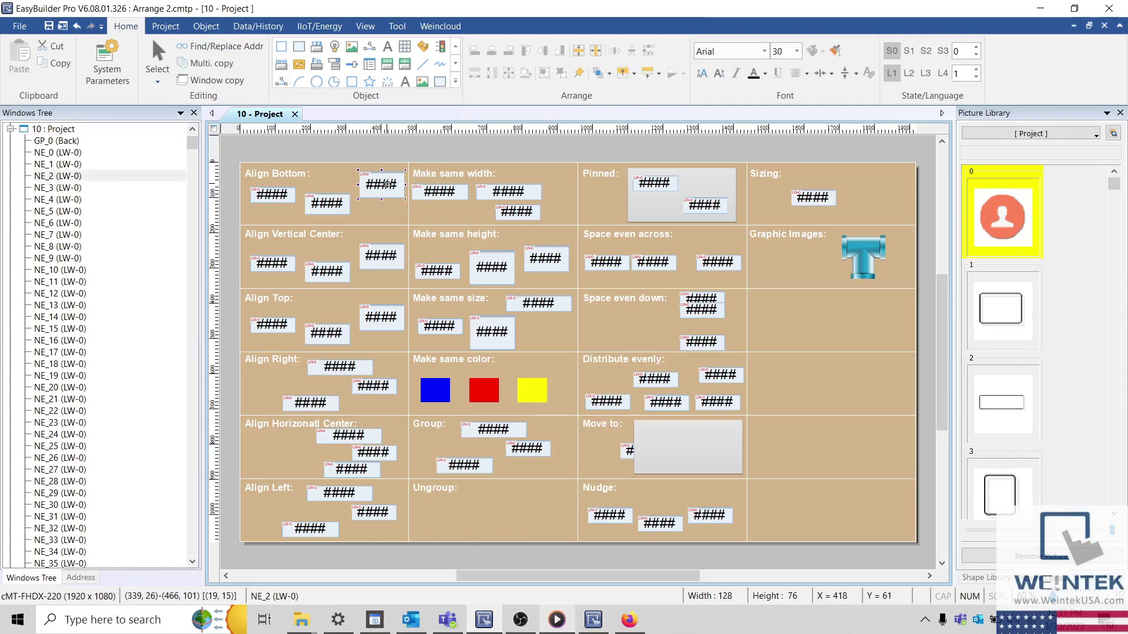
{"action": "left_click", "coordinate": [343, 200], "text": "ctrl"}
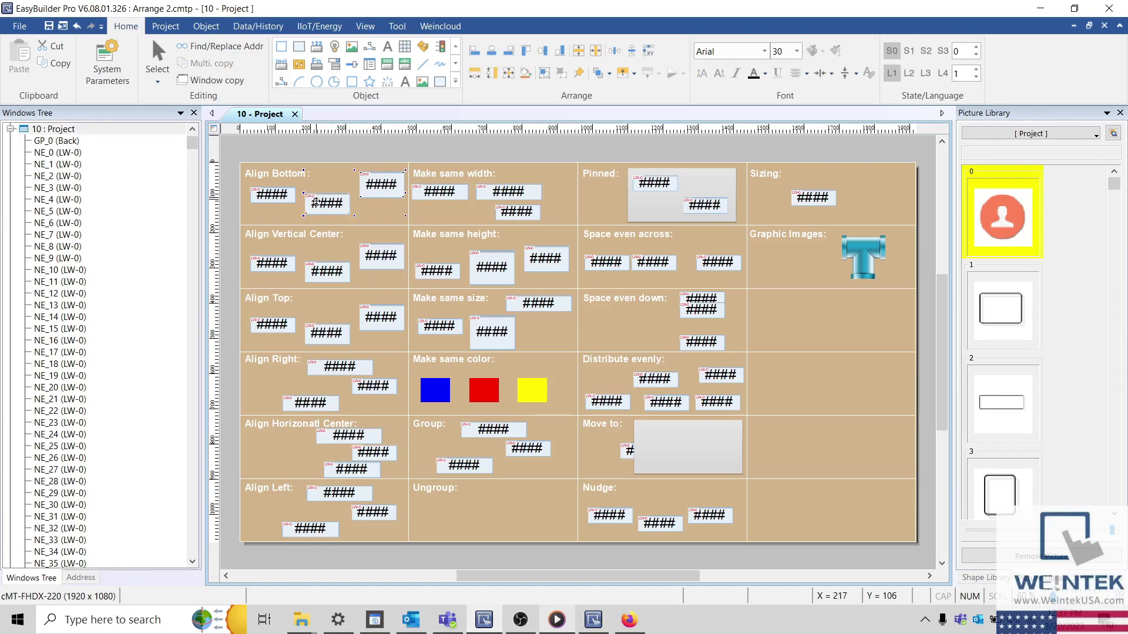
{"action": "left_click", "coordinate": [282, 200], "text": "ctrl"}
{"action": "left_click", "coordinate": [560, 56]}
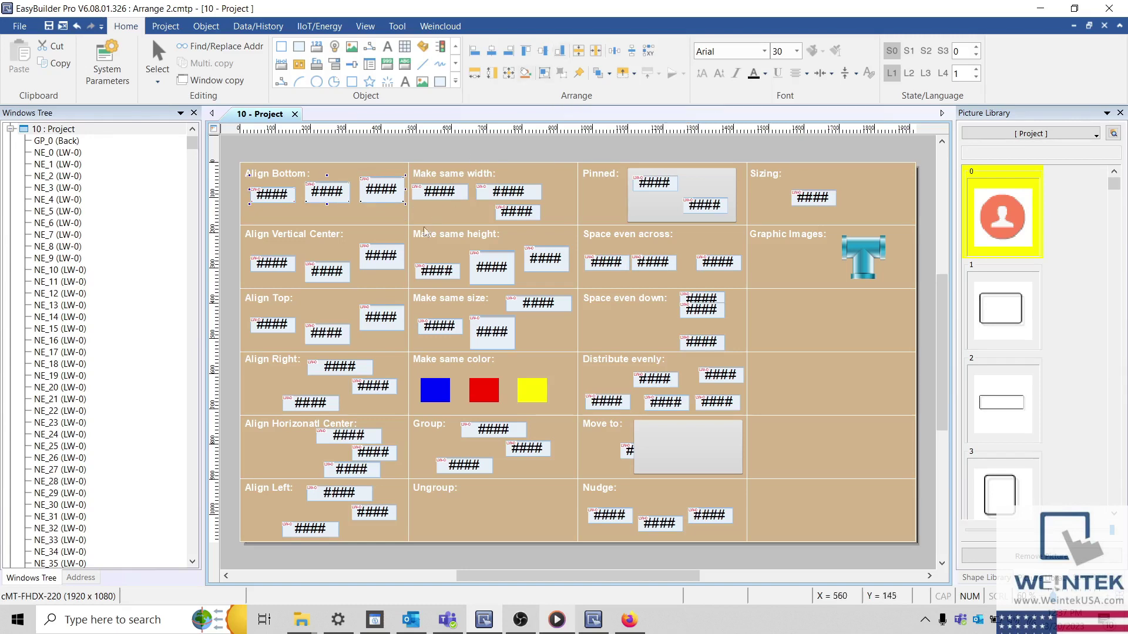
Align the Align Vertical Center objects on a common vertical centre.
{"action": "left_click", "coordinate": [378, 255]}
{"action": "left_click", "coordinate": [341, 267], "text": "ctrl"}
{"action": "left_click", "coordinate": [542, 55]}
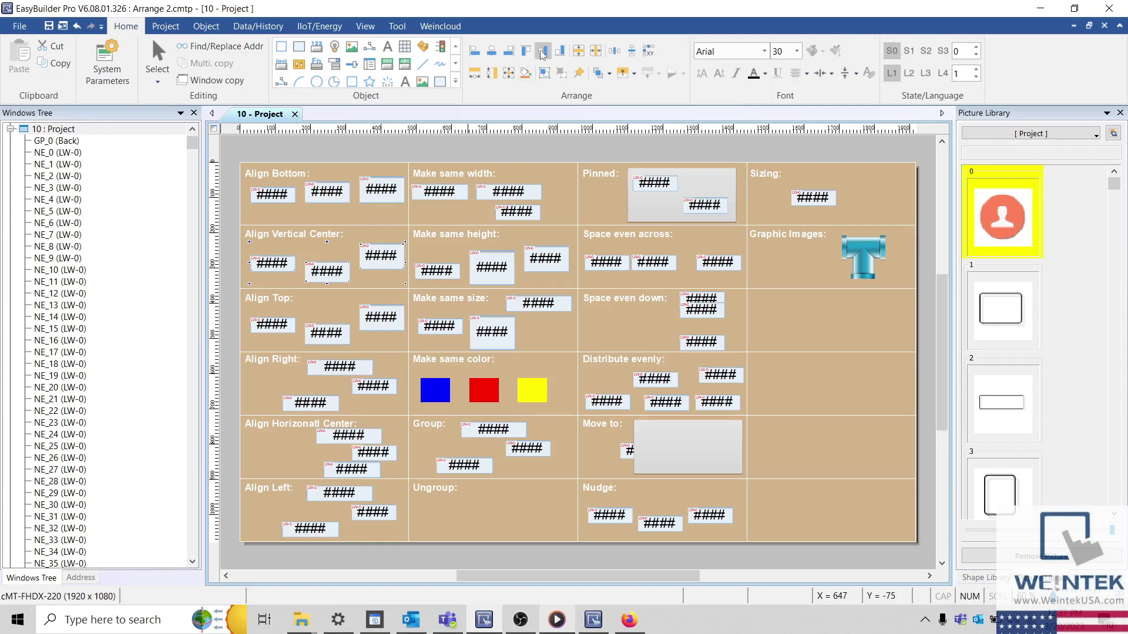
Align the three Align Top objects along their top edges.
{"action": "left_click", "coordinate": [366, 313]}
{"action": "left_click", "coordinate": [328, 334], "text": "ctrl"}
{"action": "left_click", "coordinate": [282, 323], "text": "ctrl"}
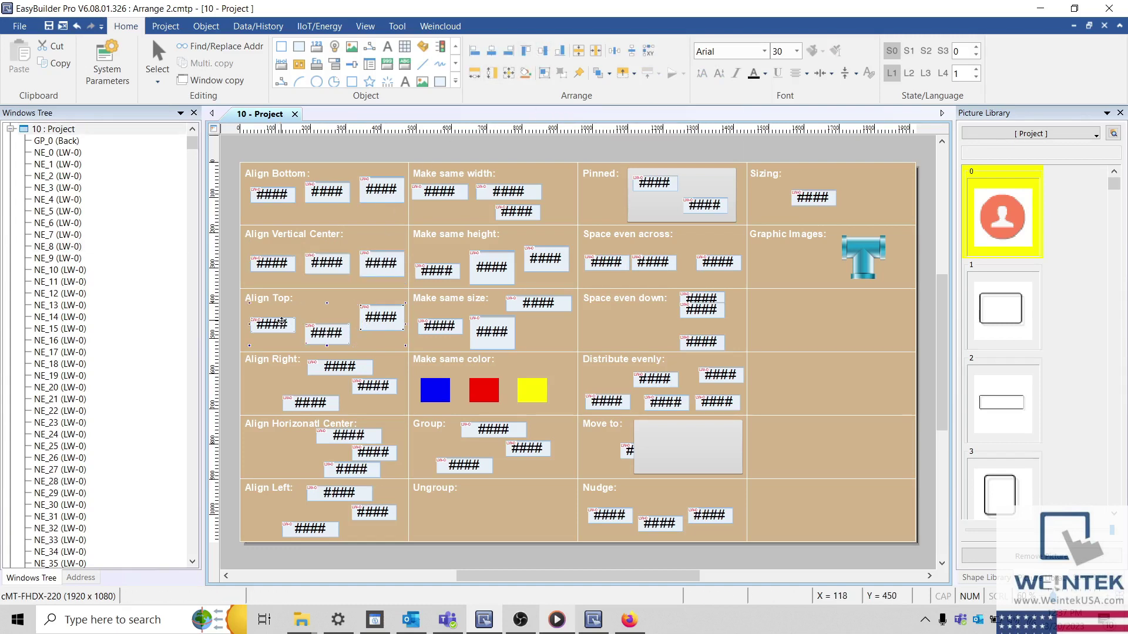
{"action": "left_click", "coordinate": [525, 55]}
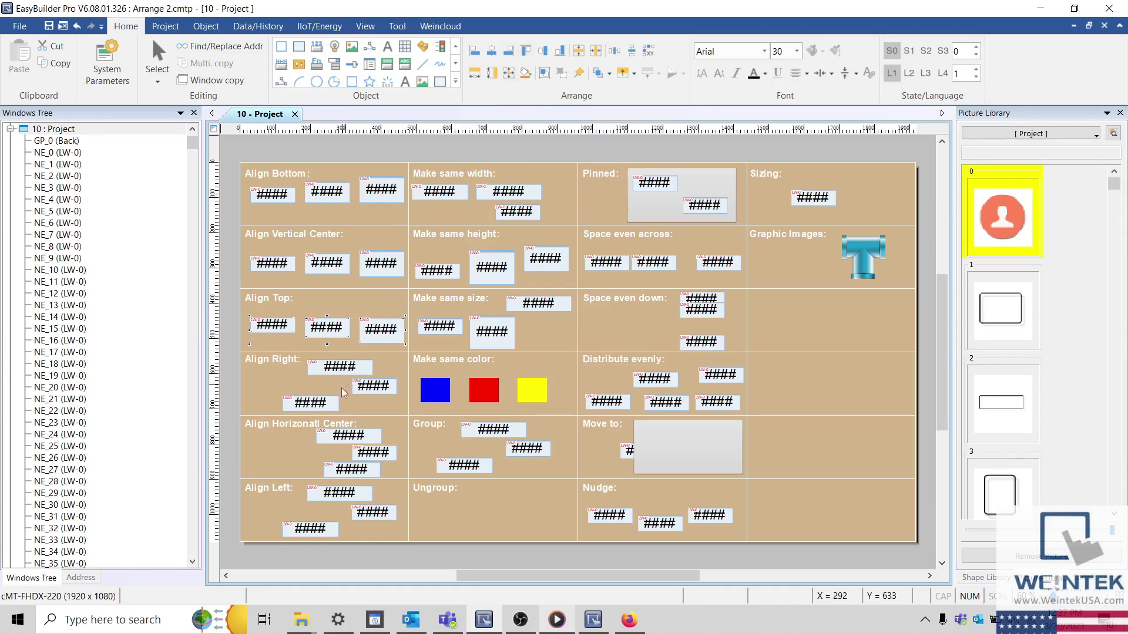
Align the three Align Right objects along their right edges.
{"action": "left_click", "coordinate": [329, 403]}
{"action": "left_click", "coordinate": [370, 385], "text": "ctrl"}
{"action": "left_click", "coordinate": [352, 367], "text": "ctrl"}
{"action": "left_click", "coordinate": [389, 386], "text": "ctrl"}
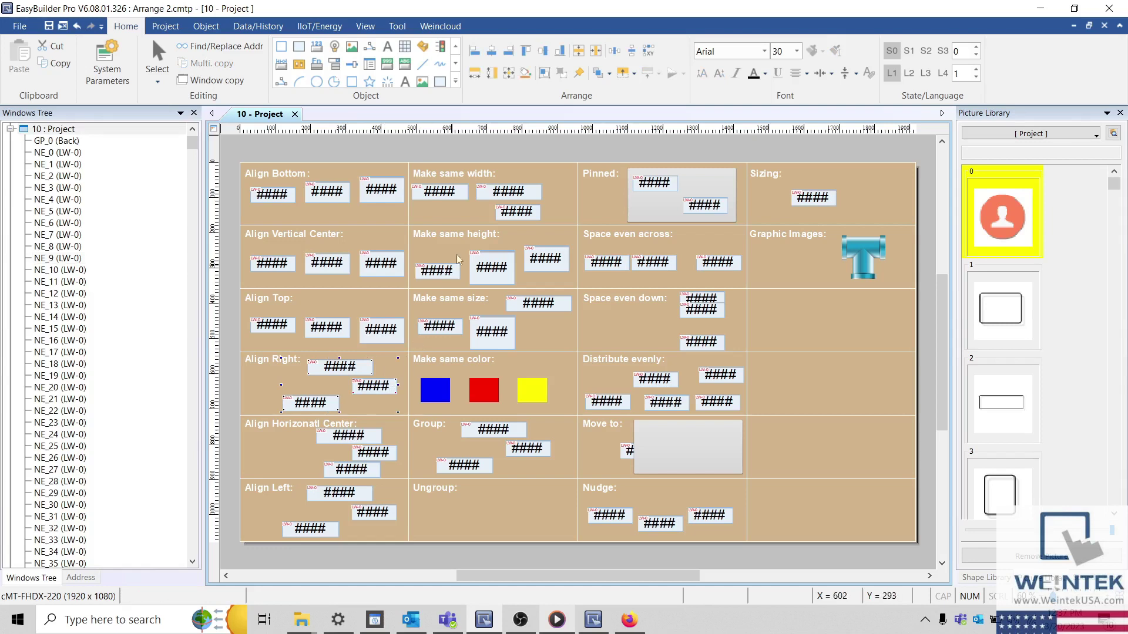
{"action": "left_click", "coordinate": [511, 54]}
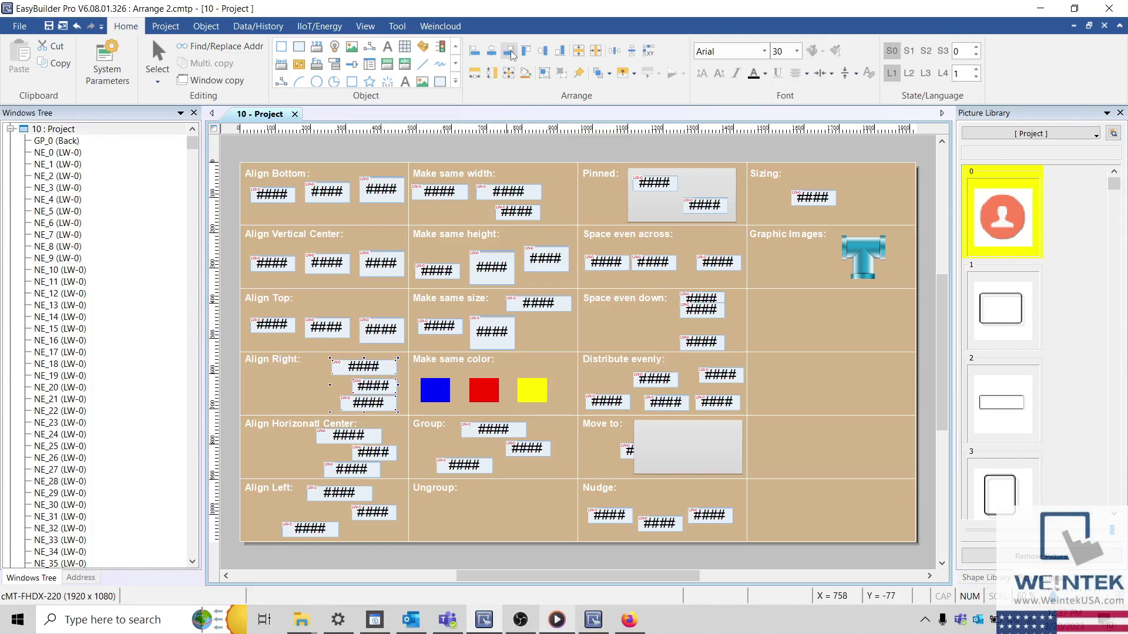
Centre the three horizontal-centre section objects on one common line.
{"action": "left_click", "coordinate": [361, 438]}
{"action": "left_click", "coordinate": [365, 453], "text": "ctrl"}
{"action": "left_click", "coordinate": [352, 470], "text": "ctrl"}
{"action": "left_click", "coordinate": [489, 56]}
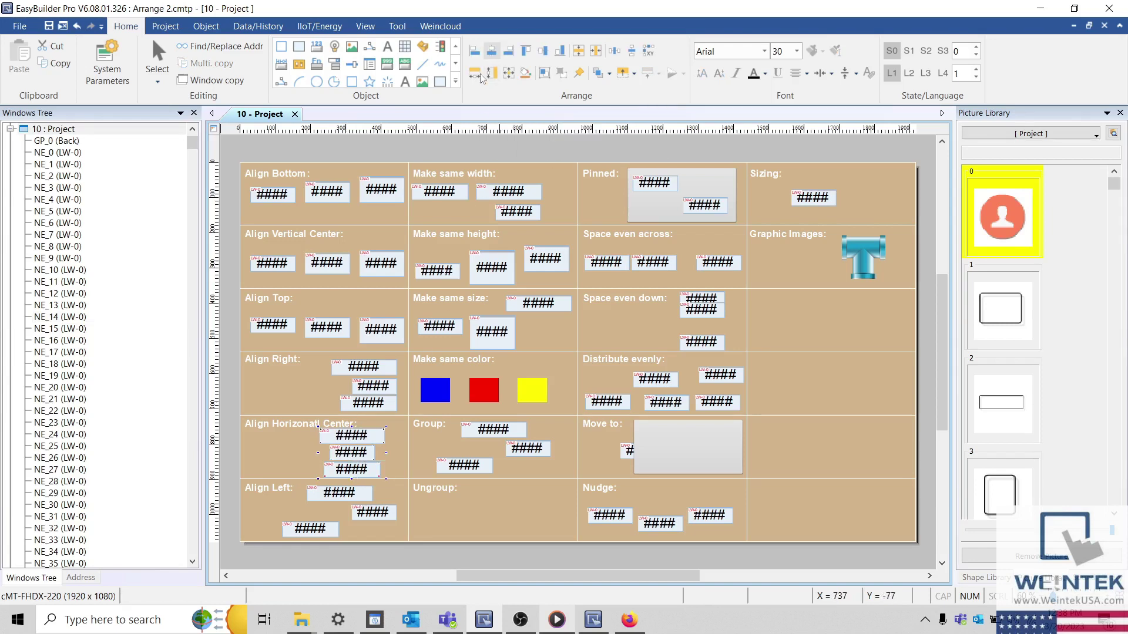
Align the three Align Left objects along their left edges.
{"action": "left_click", "coordinate": [330, 530]}
{"action": "left_click", "coordinate": [339, 492], "text": "ctrl"}
{"action": "left_click", "coordinate": [382, 515], "text": "ctrl"}
{"action": "left_click", "coordinate": [474, 51]}
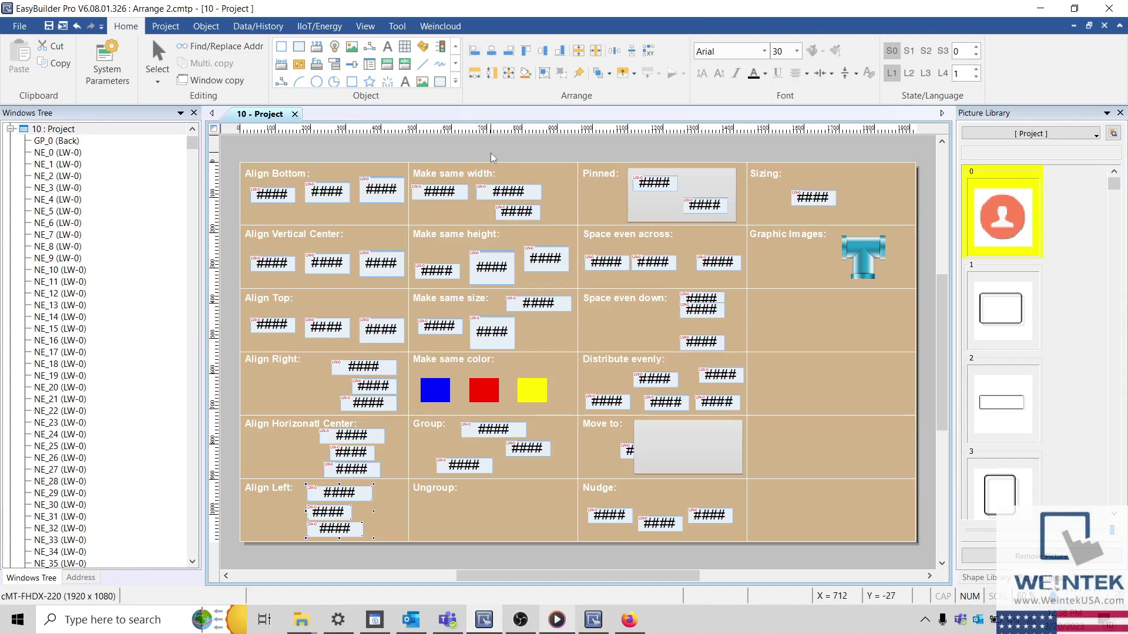
Give the three Make same width objects one matching width.
{"action": "left_click", "coordinate": [459, 196]}
{"action": "left_click", "coordinate": [508, 194], "text": "ctrl"}
{"action": "left_click", "coordinate": [517, 211], "text": "ctrl"}
{"action": "left_click", "coordinate": [478, 79]}
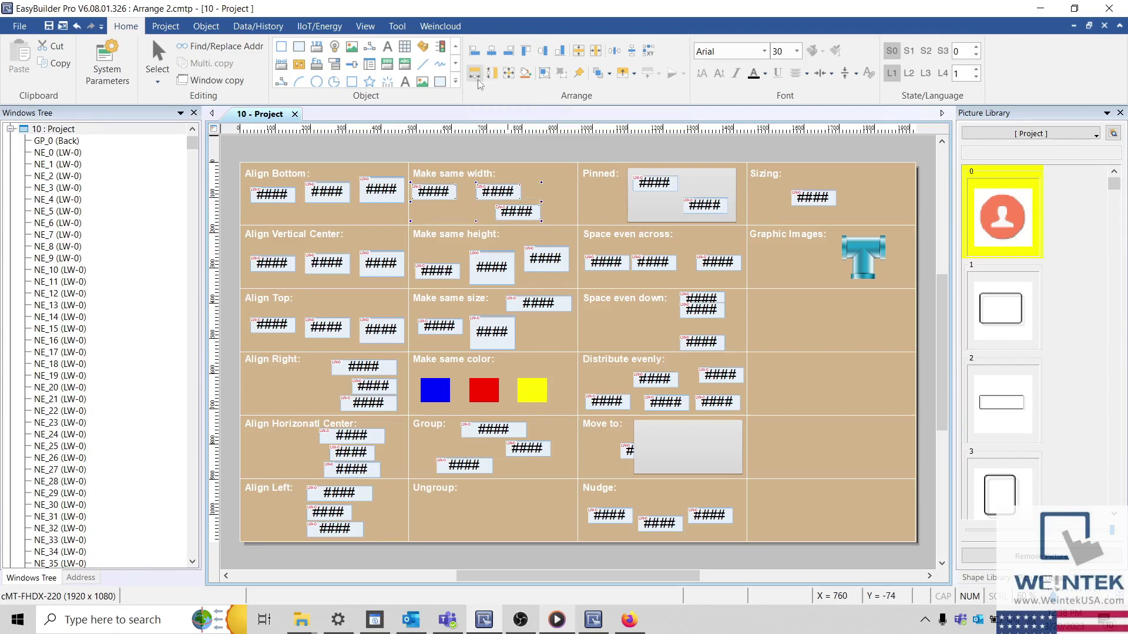
Give the three Make same height objects the first object's height.
{"action": "left_click", "coordinate": [545, 259]}
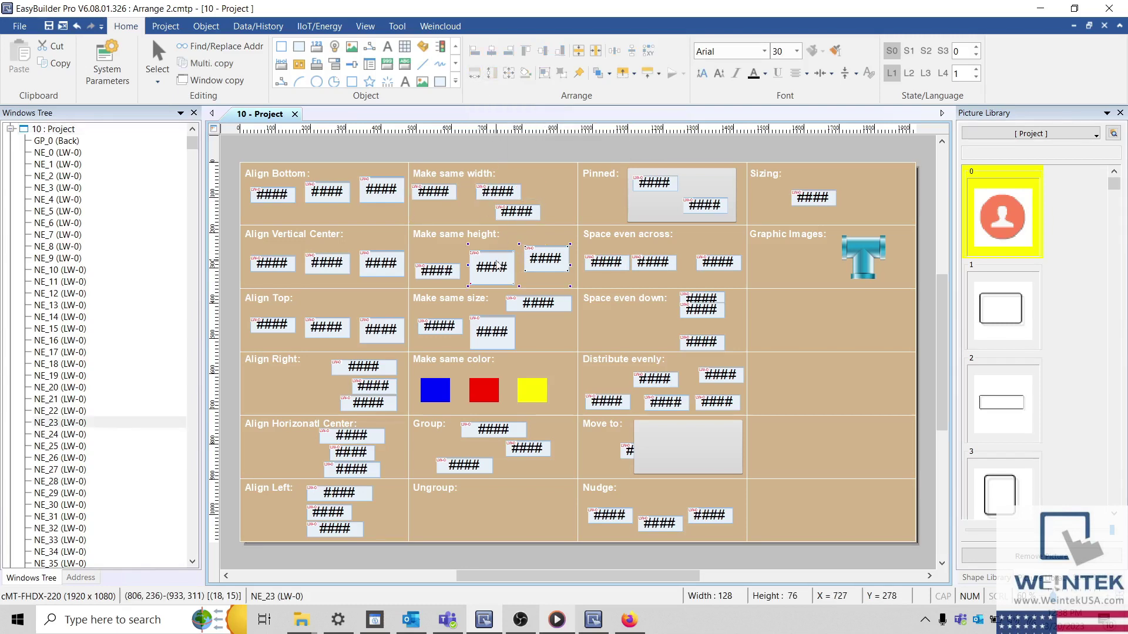
{"action": "left_click", "coordinate": [491, 267], "text": "ctrl"}
{"action": "left_click", "coordinate": [437, 271], "text": "ctrl"}
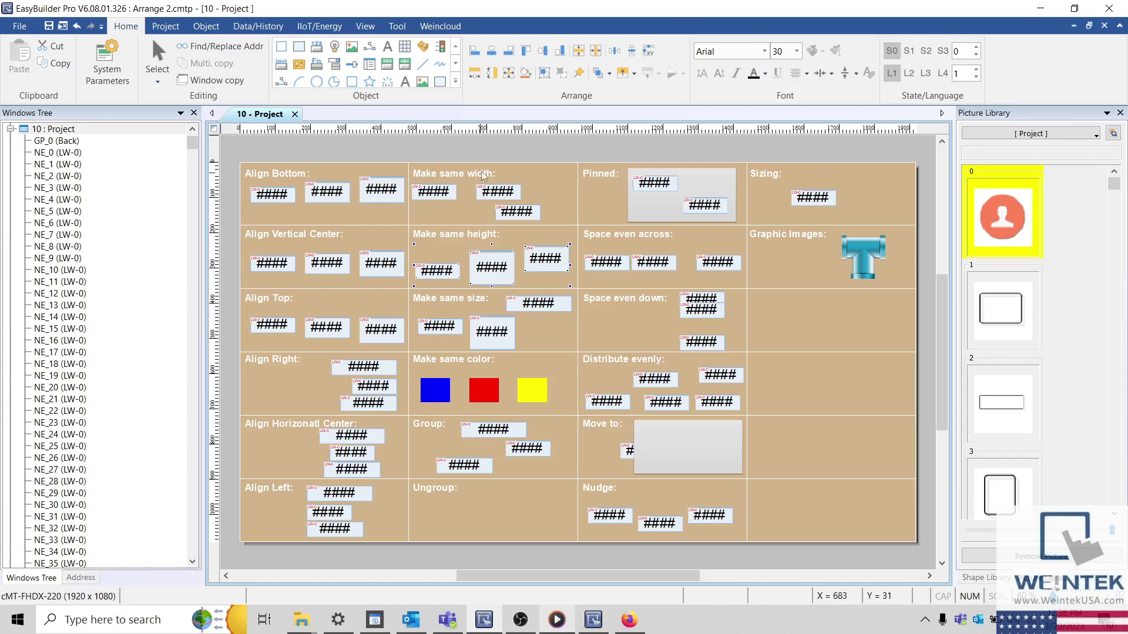
{"action": "left_click", "coordinate": [495, 74]}
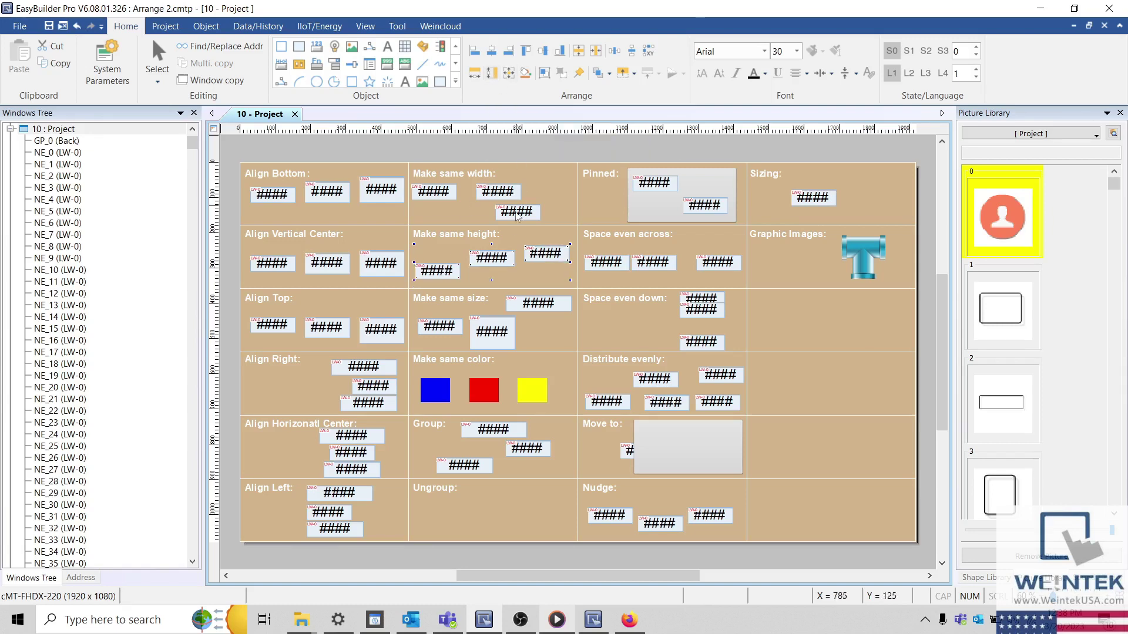
Resize the three Make same size objects to an identical size.
{"action": "left_click", "coordinate": [510, 302]}
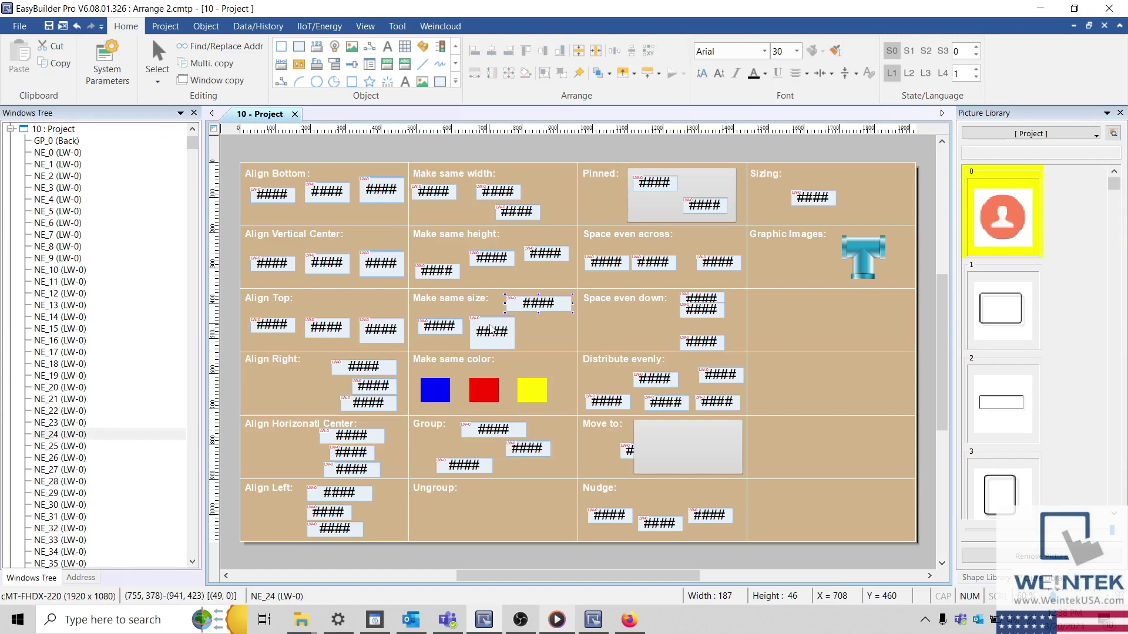
{"action": "left_click", "coordinate": [485, 327], "text": "ctrl"}
{"action": "left_click", "coordinate": [450, 323], "text": "ctrl"}
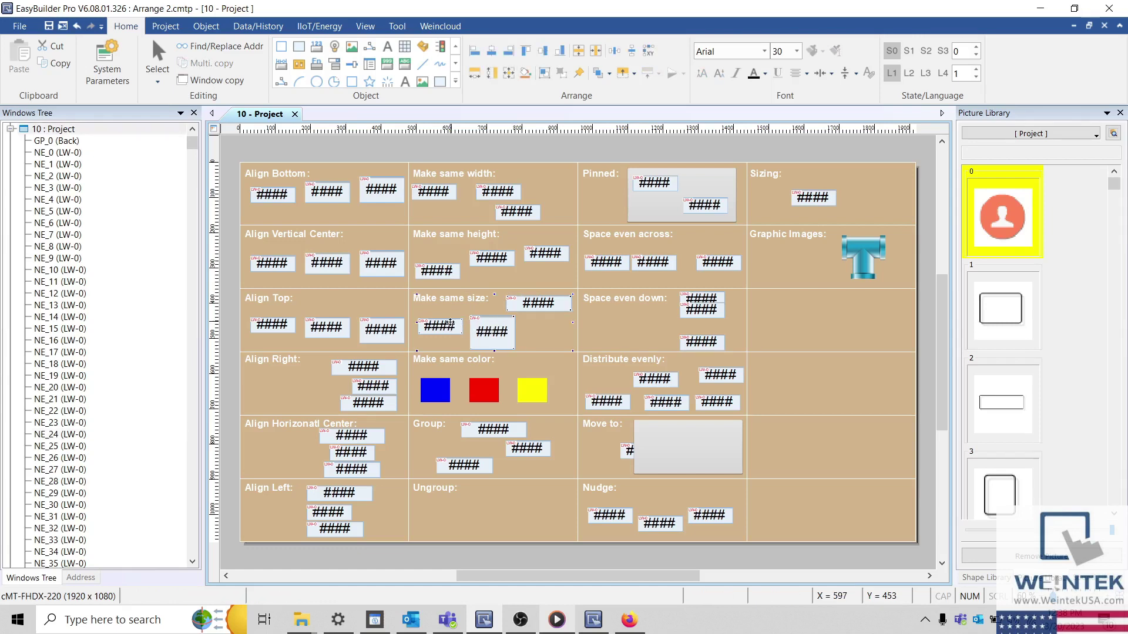
{"action": "left_click", "coordinate": [509, 74]}
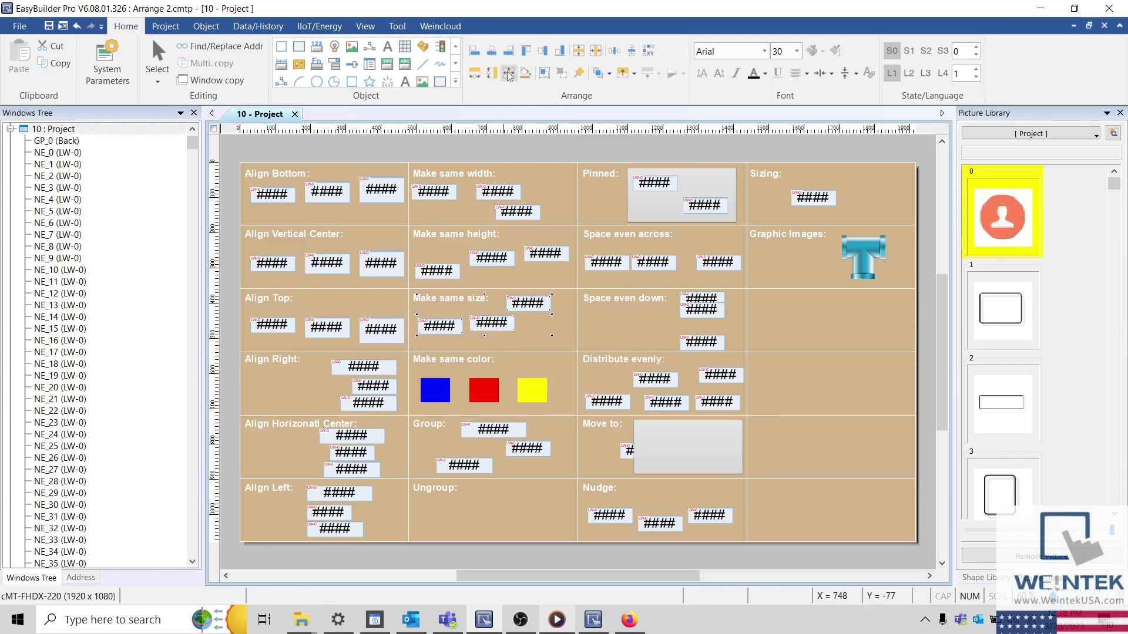
Make the blue, red and yellow squares all yellow, then select the Group section objects.
{"action": "left_click", "coordinate": [440, 390]}
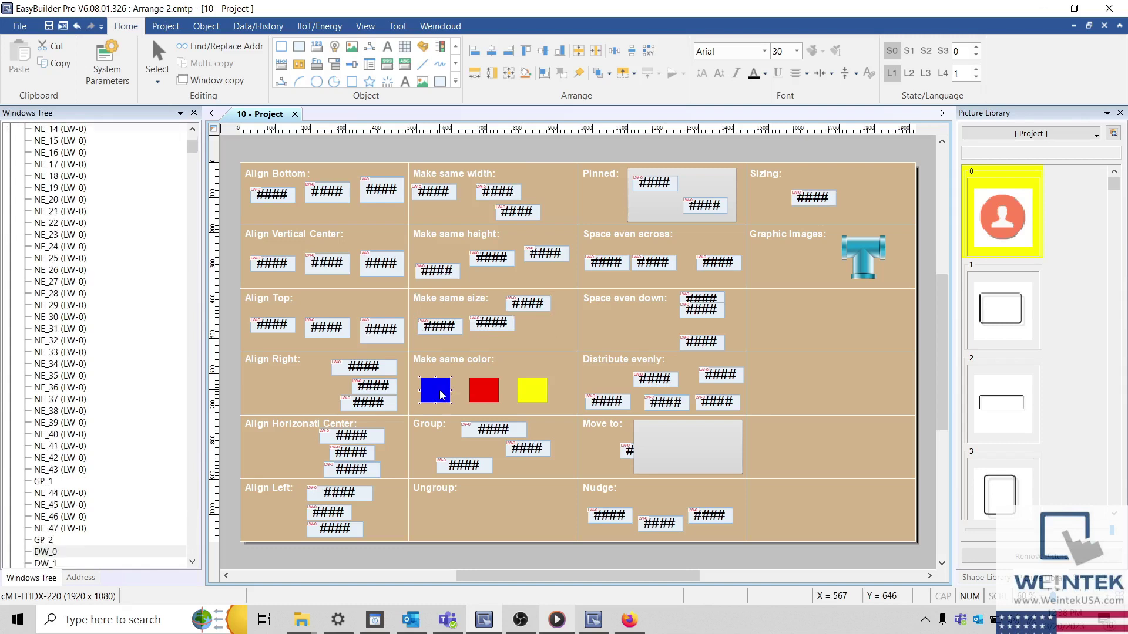
{"action": "left_click", "coordinate": [476, 390], "text": "ctrl"}
{"action": "left_click", "coordinate": [531, 392], "text": "ctrl"}
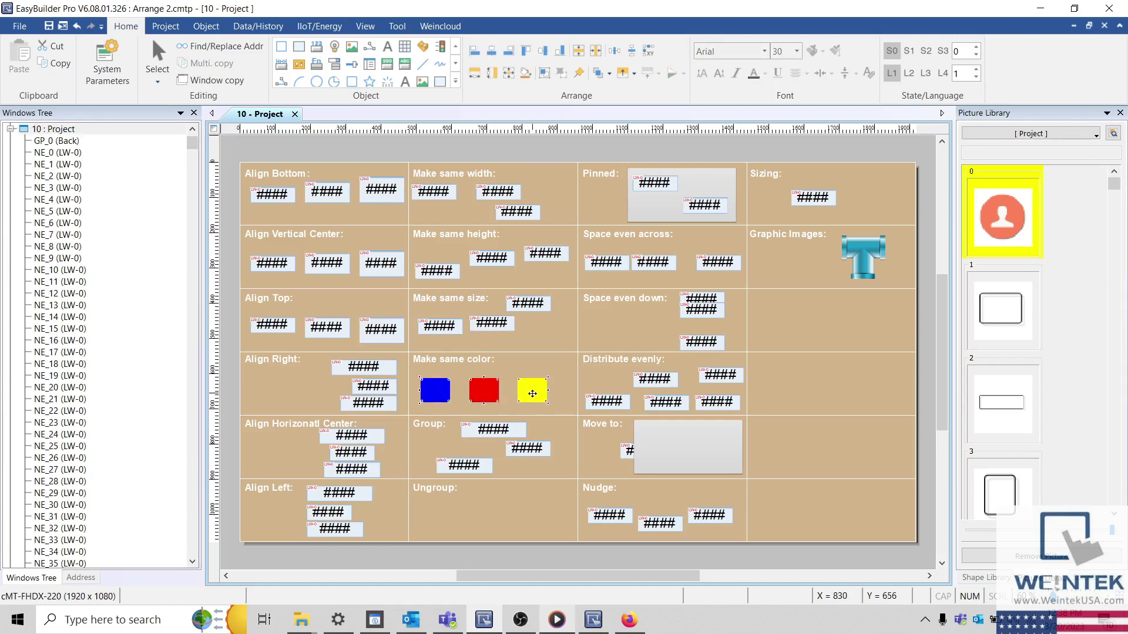
{"action": "left_click", "coordinate": [525, 78]}
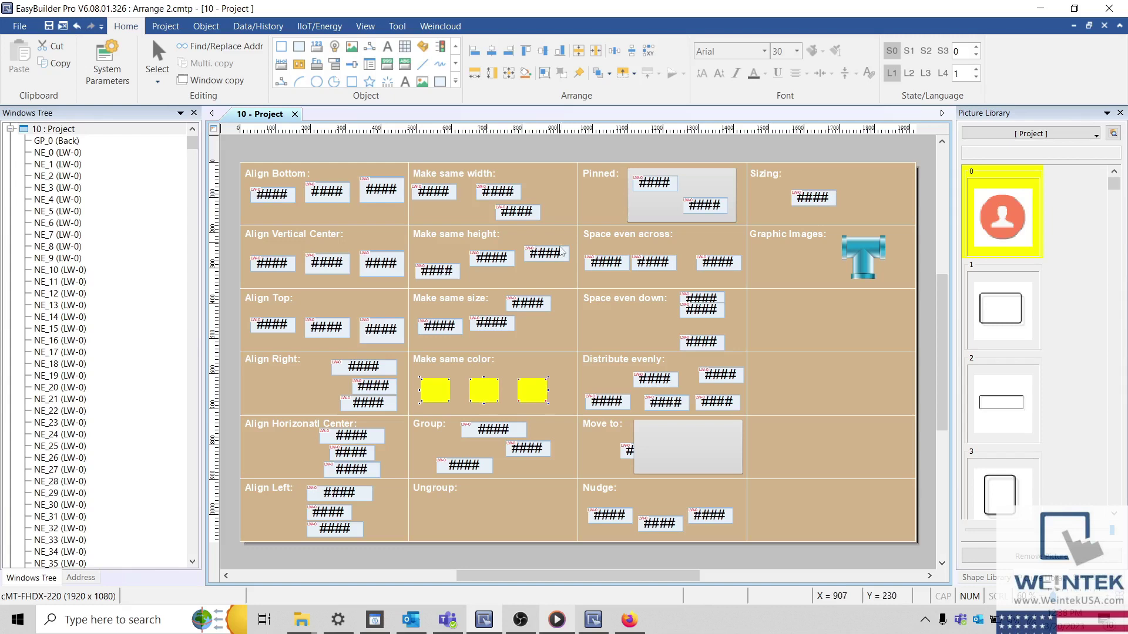
{"action": "left_click", "coordinate": [480, 460]}
{"action": "left_click", "coordinate": [493, 429], "text": "ctrl"}
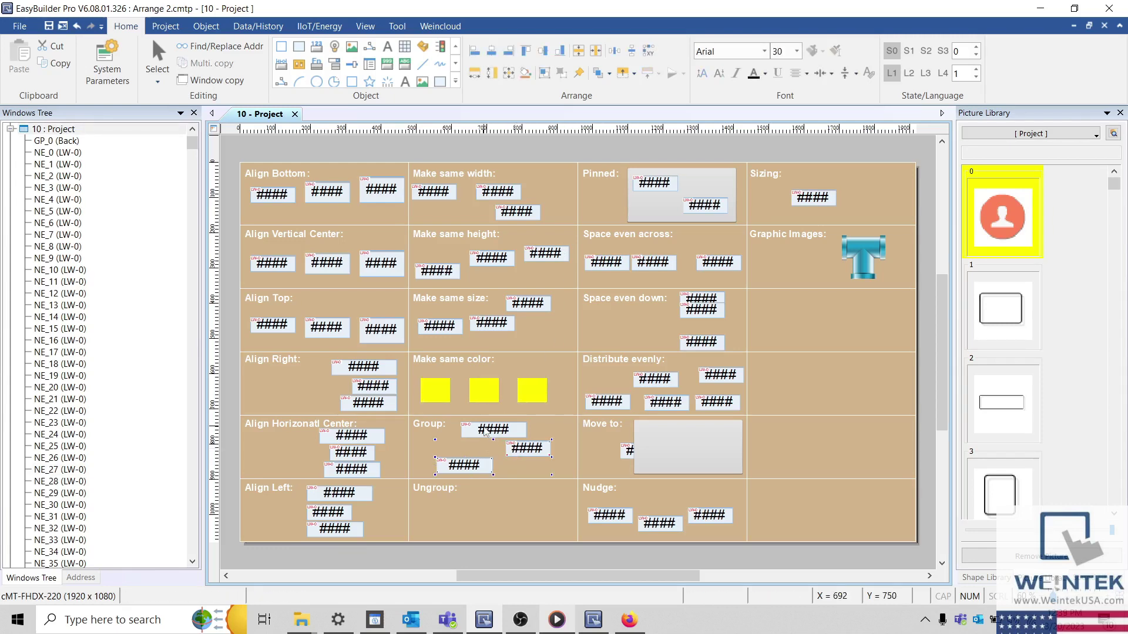
Group the three Group objects, move them into the Ungroup cell and ungroup them.
{"action": "left_click", "coordinate": [544, 73]}
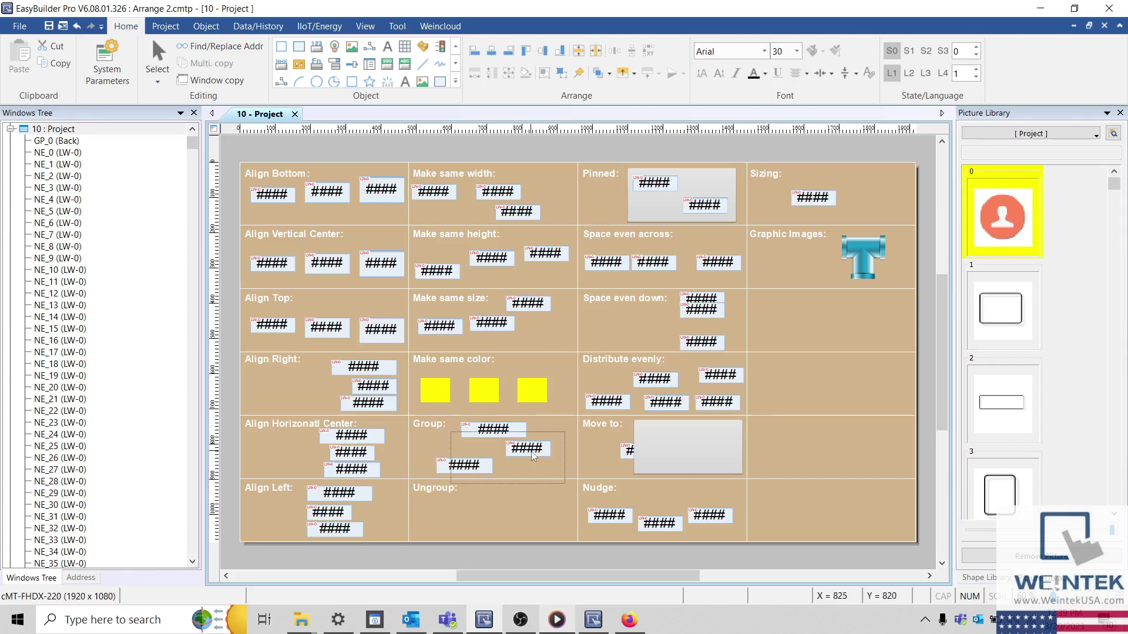
{"action": "left_click_drag", "start_coordinate": [532, 453], "coordinate": [535, 504]}
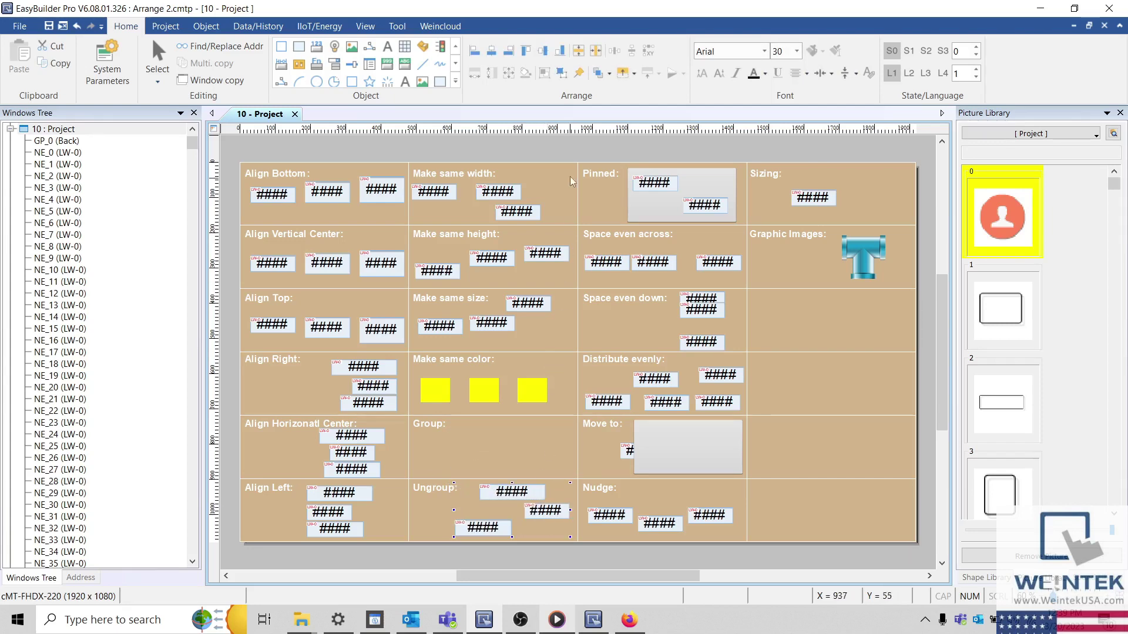
{"action": "left_click", "coordinate": [563, 73]}
Shift the bottom ungrouped object left, then select the Pinned group.
{"action": "left_click", "coordinate": [514, 492]}
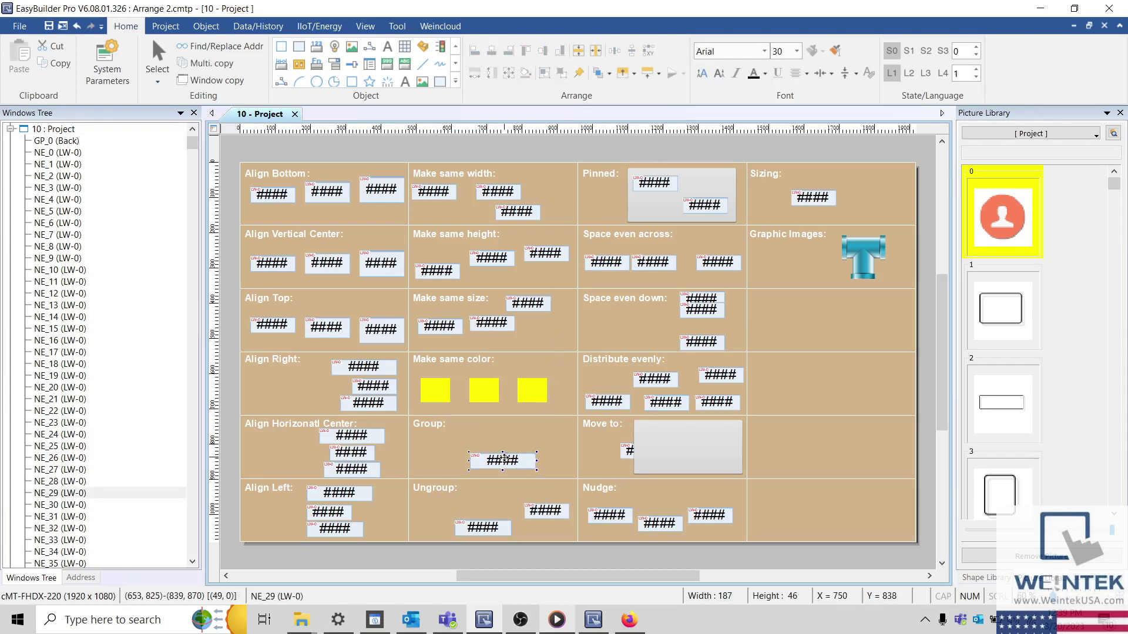
{"action": "left_click", "coordinate": [506, 460]}
{"action": "key", "text": "ctrl+z"}
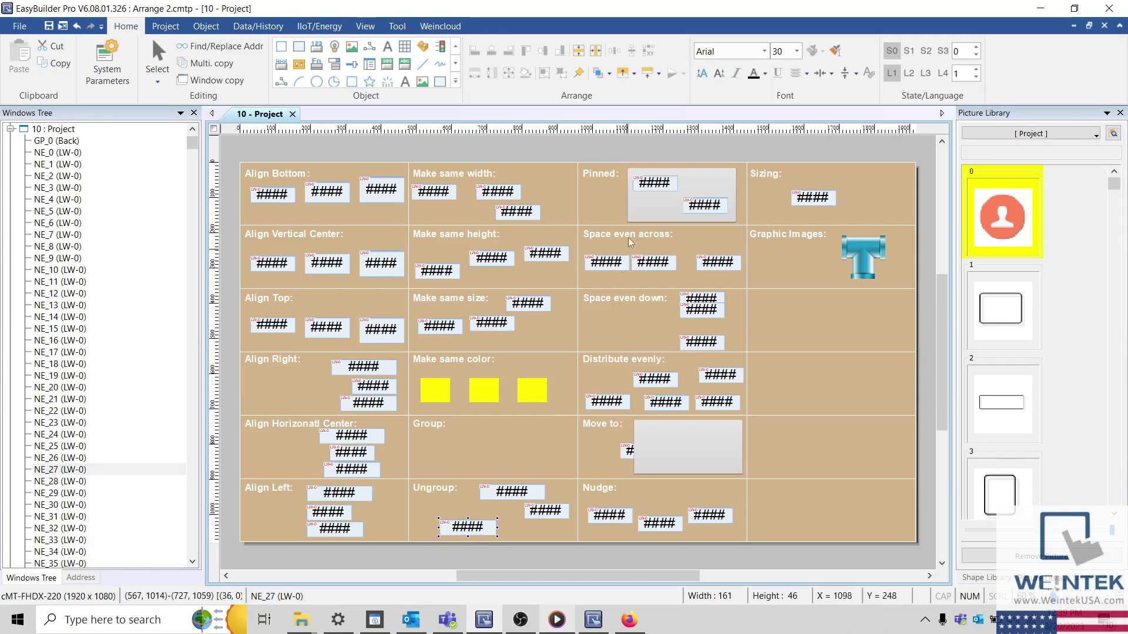
{"action": "left_click", "coordinate": [697, 170]}
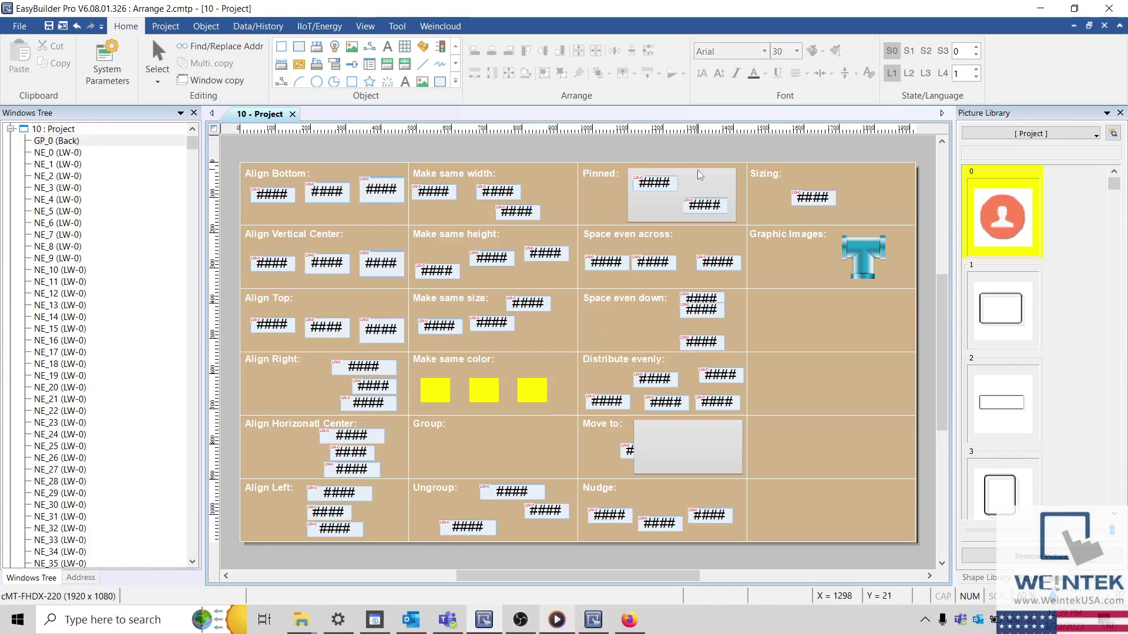
Pin the Pinned group in place and try dragging one of its objects.
{"action": "left_click", "coordinate": [579, 74]}
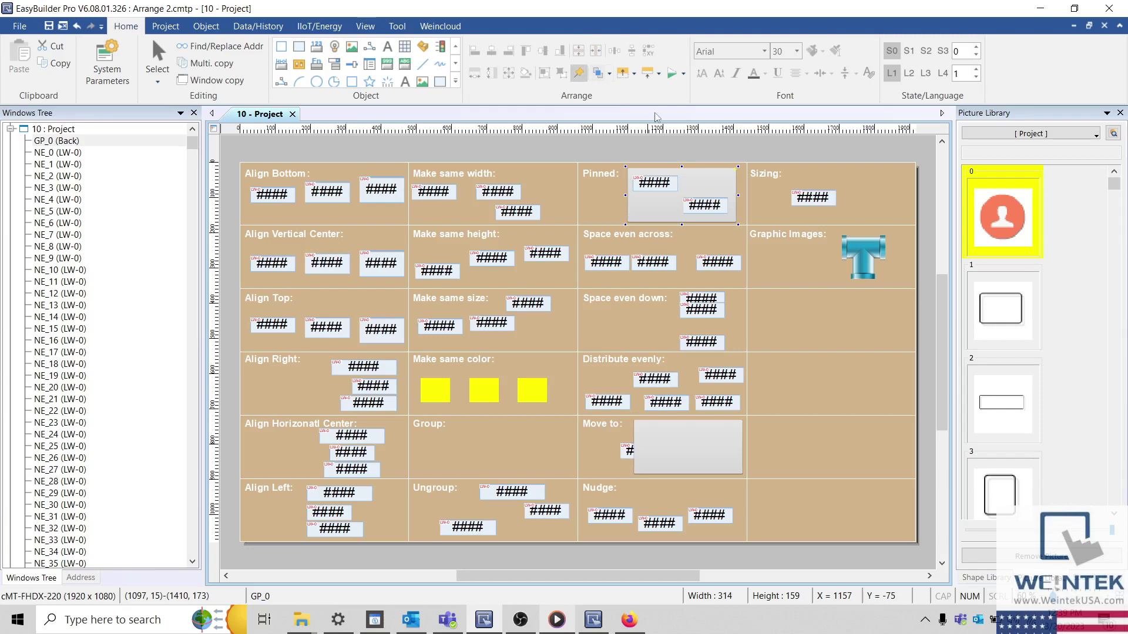
{"action": "left_click", "coordinate": [655, 156]}
{"action": "left_click_drag", "start_coordinate": [663, 185], "coordinate": [745, 166]}
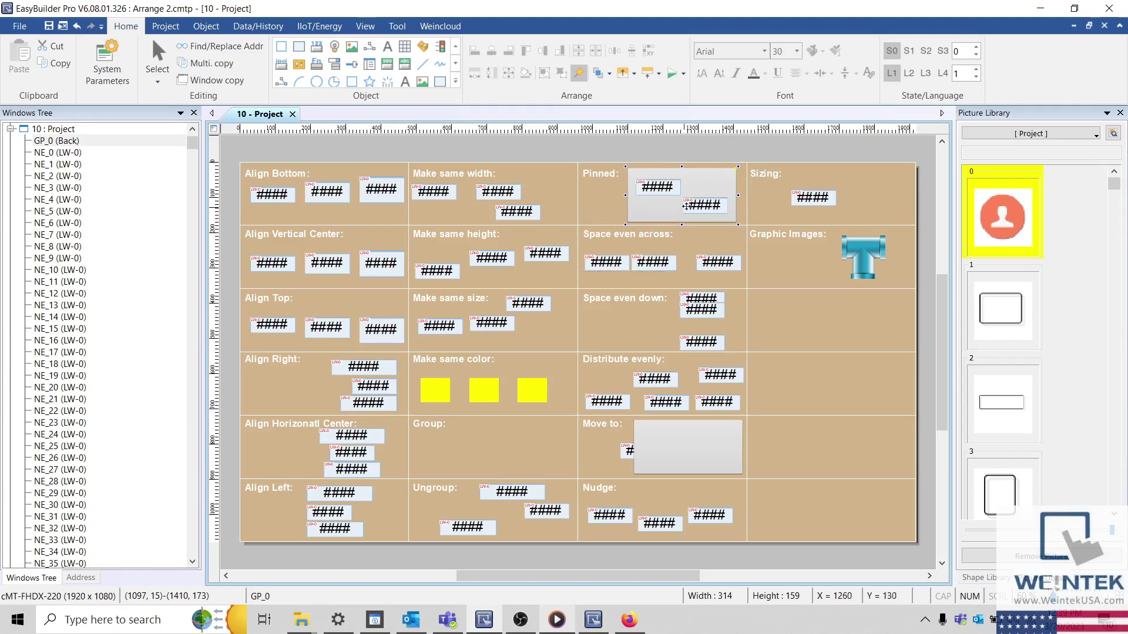
{"action": "left_click", "coordinate": [700, 155]}
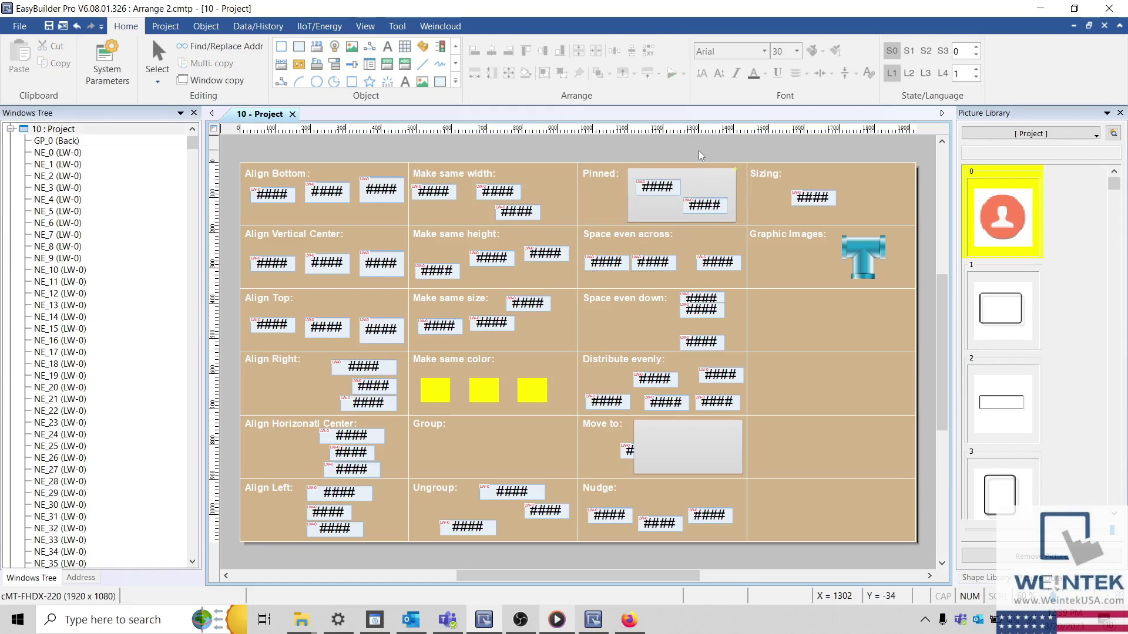
Space the three Space even across objects with equal horizontal gaps.
{"action": "left_click", "coordinate": [614, 266]}
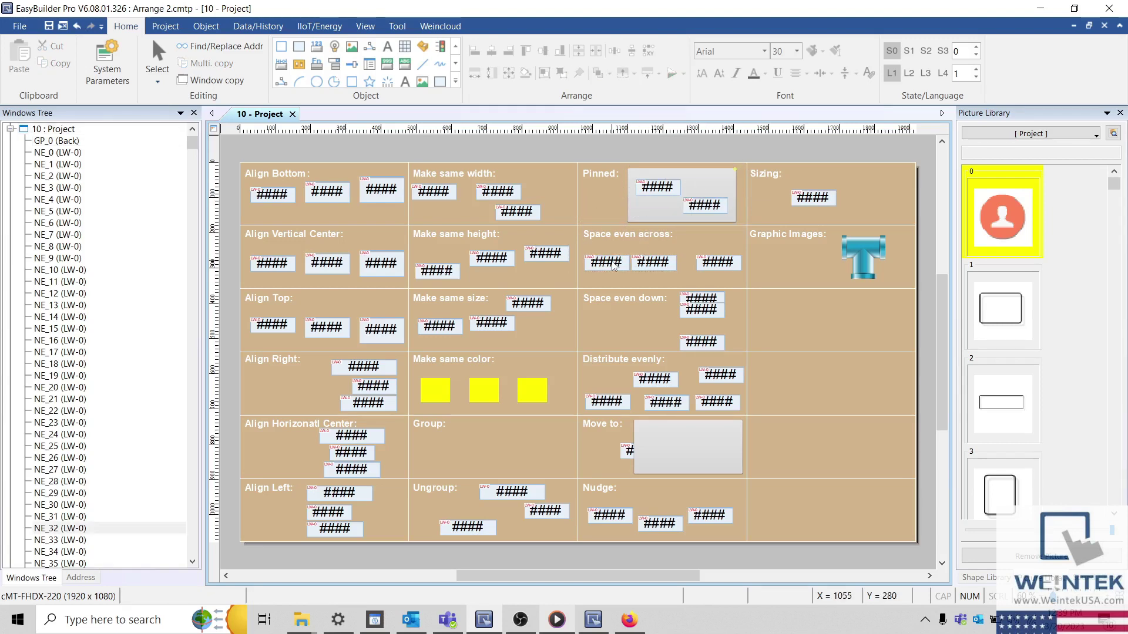
{"action": "left_click", "coordinate": [641, 265], "text": "shift"}
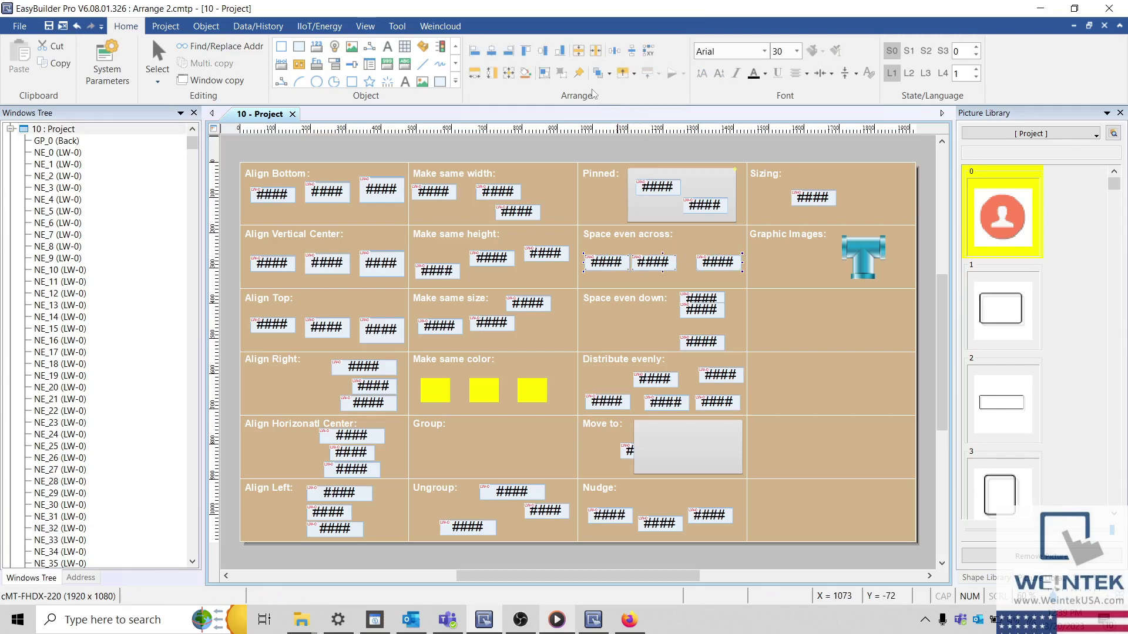
{"action": "left_click", "coordinate": [615, 53]}
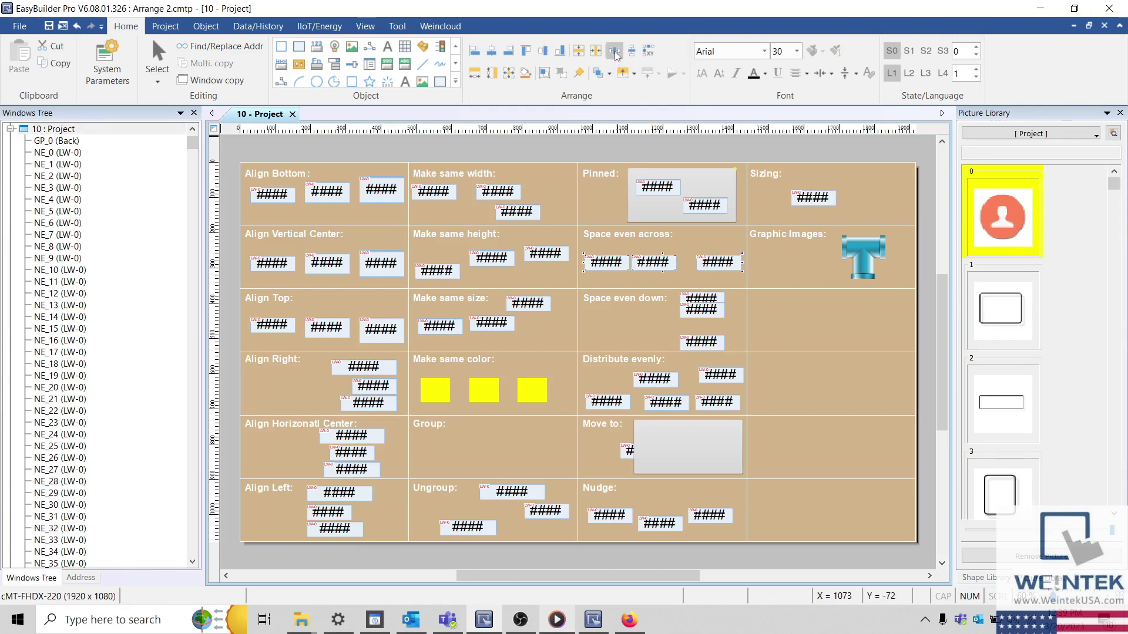
Space the three Space even down objects with equal vertical gaps.
{"action": "left_click", "coordinate": [706, 304]}
{"action": "left_click", "coordinate": [719, 347], "text": "ctrl"}
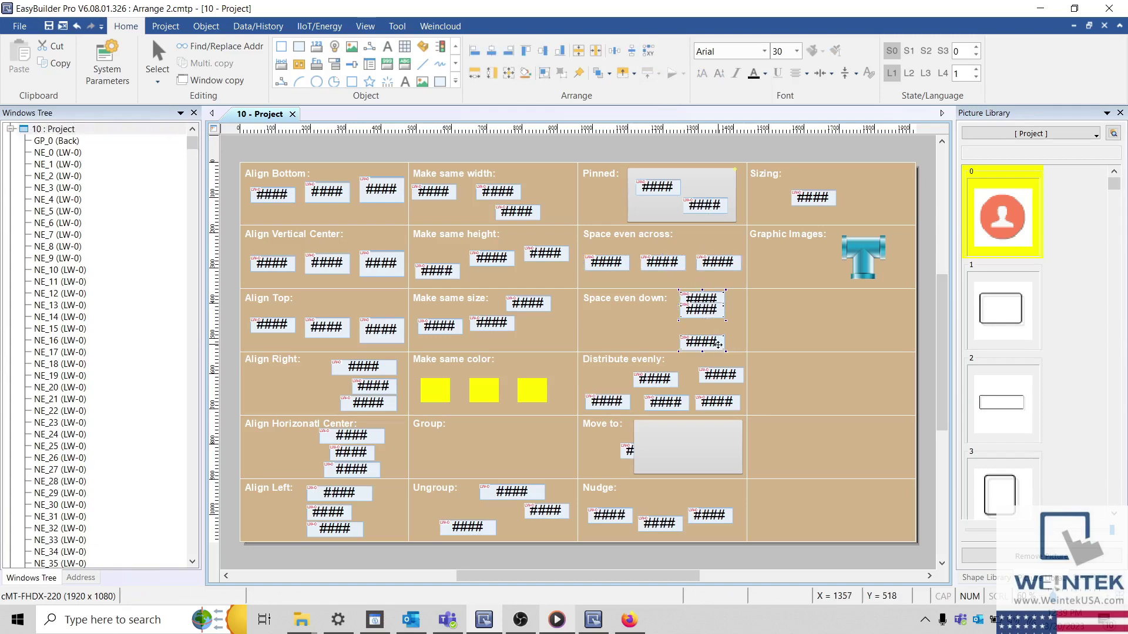
{"action": "left_click", "coordinate": [633, 49]}
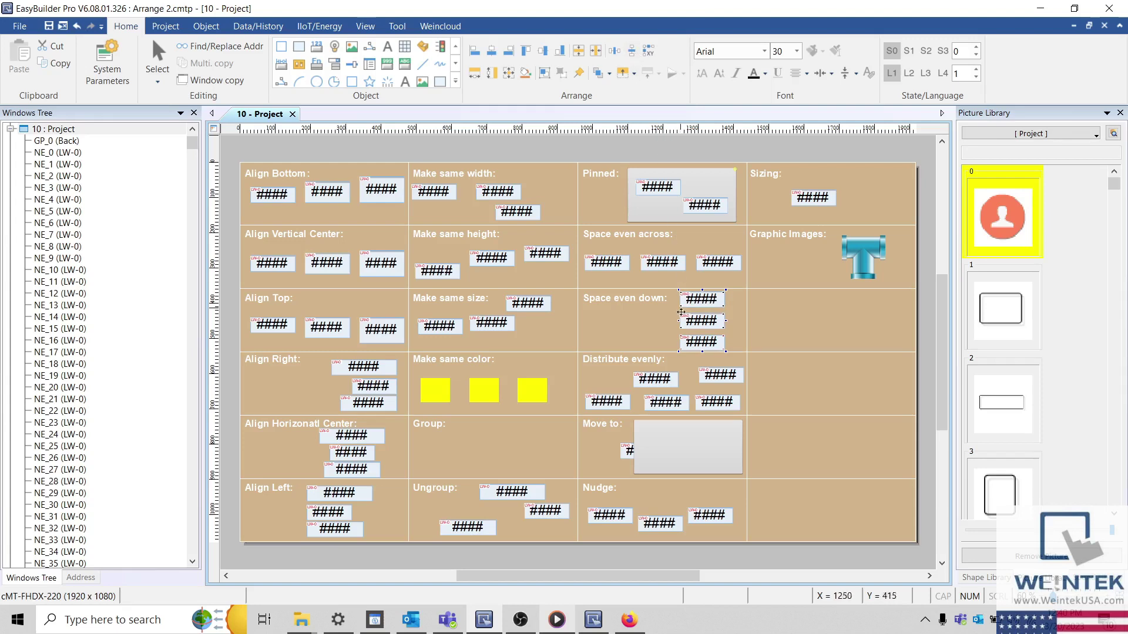
Distribute the five Distribute evenly objects evenly, undoing and reapplying it once.
{"action": "left_click_drag", "start_coordinate": [760, 362], "coordinate": [583, 418]}
{"action": "left_click", "coordinate": [648, 51]}
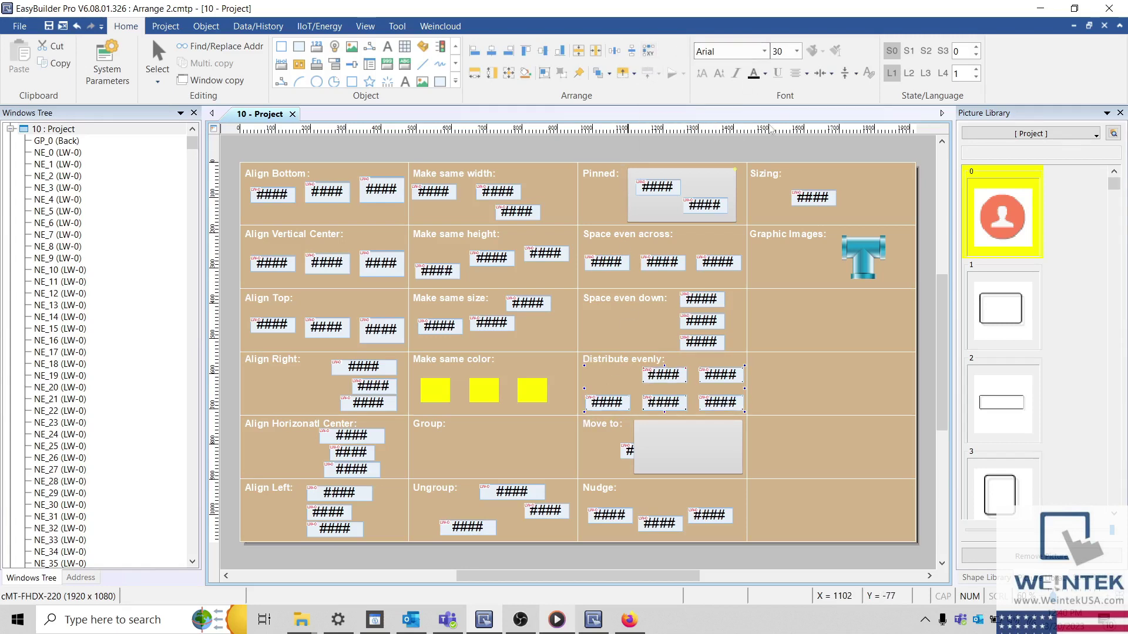
{"action": "key", "text": "ctrl+z"}
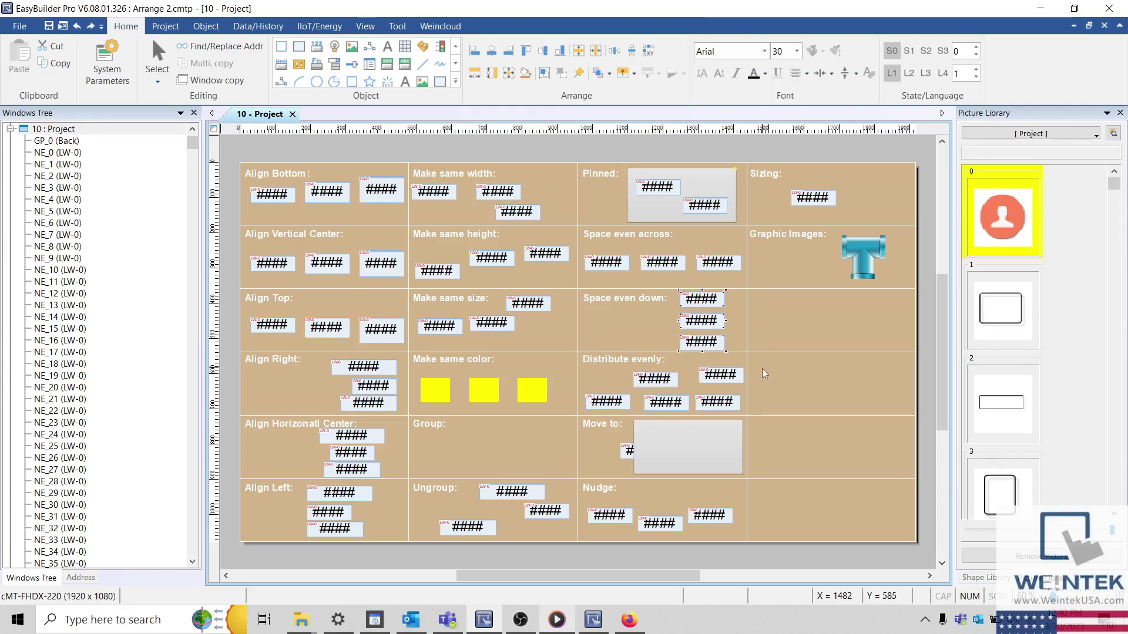
{"action": "left_click_drag", "start_coordinate": [760, 362], "coordinate": [582, 420]}
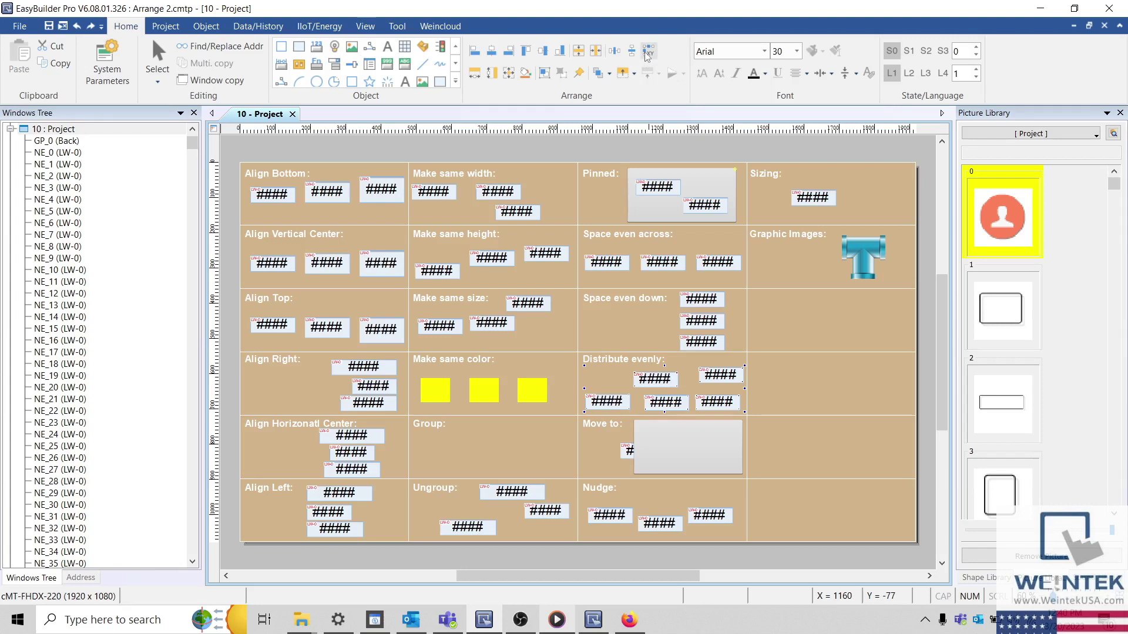
{"action": "left_click", "coordinate": [644, 51]}
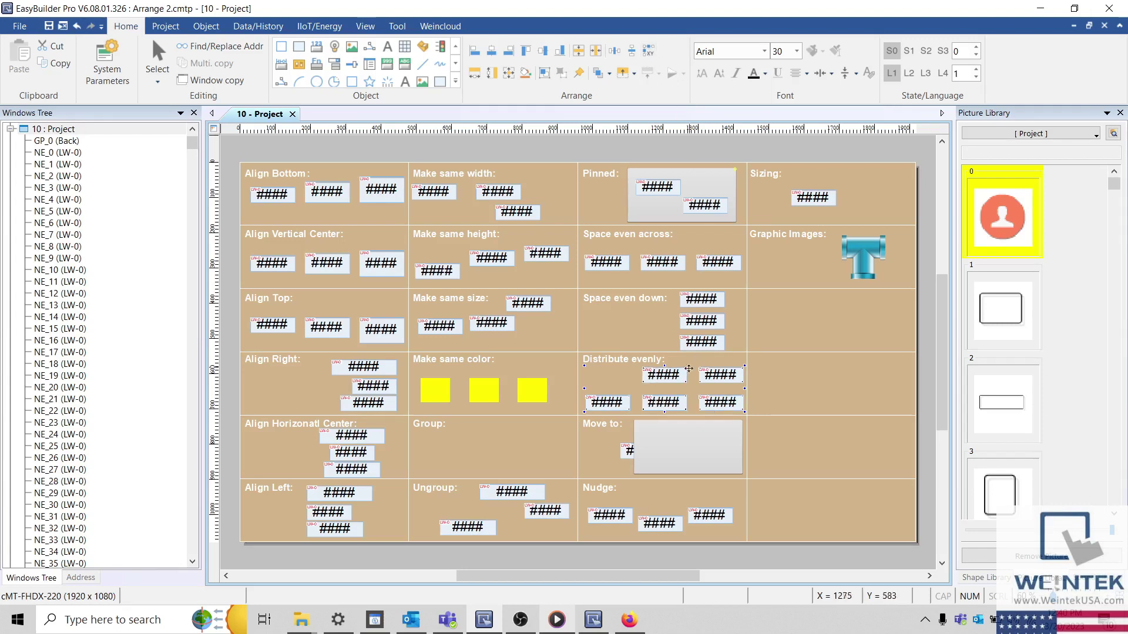
{"action": "scroll", "coordinate": [166, 280], "scroll_direction": "down", "scroll_amount": 9}
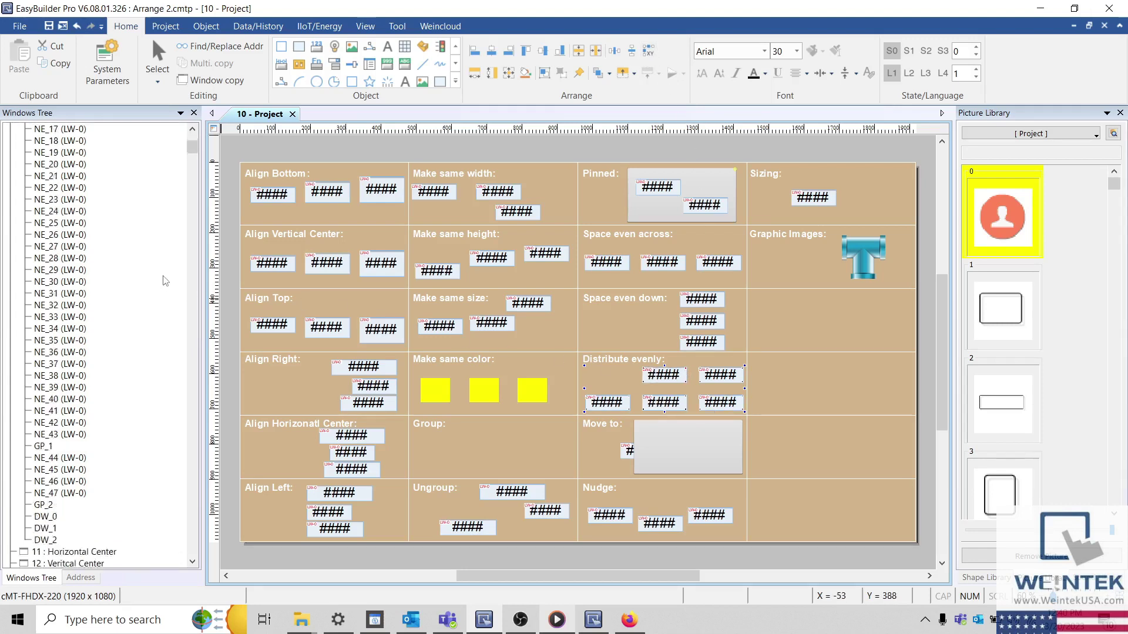
Centre both Set Word buttons horizontally in window 11 Horizontal Center.
{"action": "double_click", "coordinate": [112, 423]}
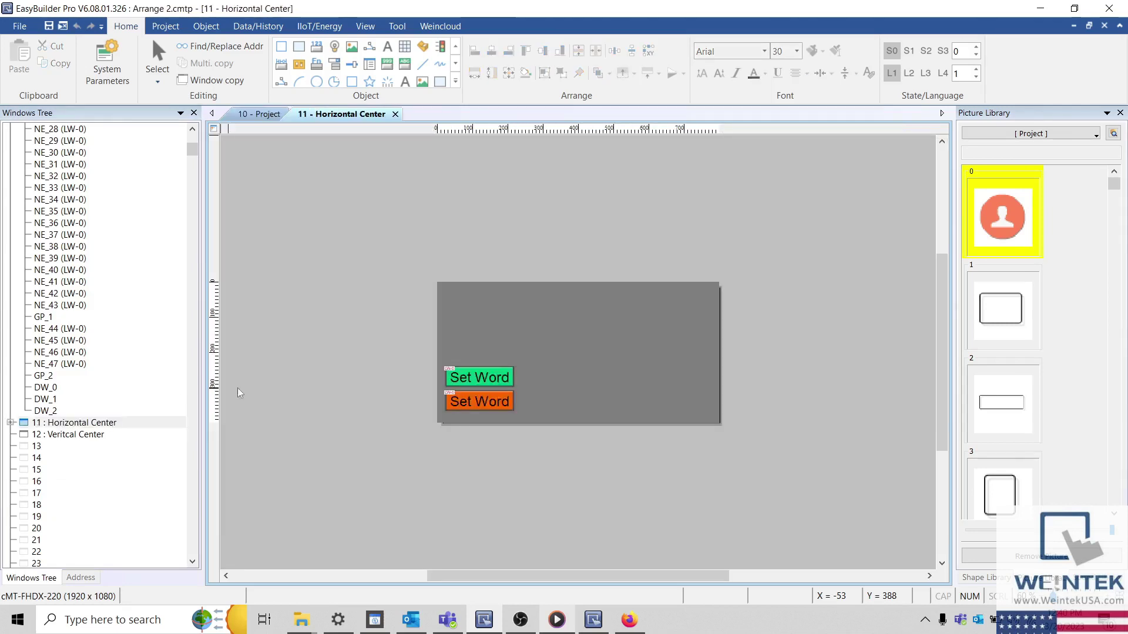
{"action": "key", "text": "ctrl+a"}
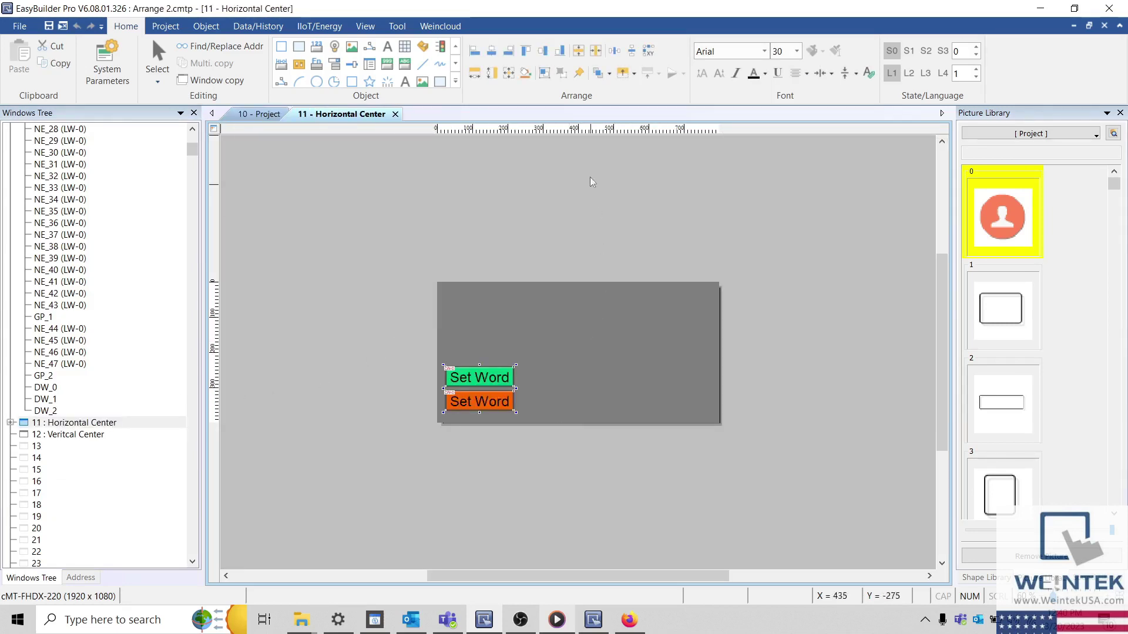
{"action": "left_click", "coordinate": [597, 51]}
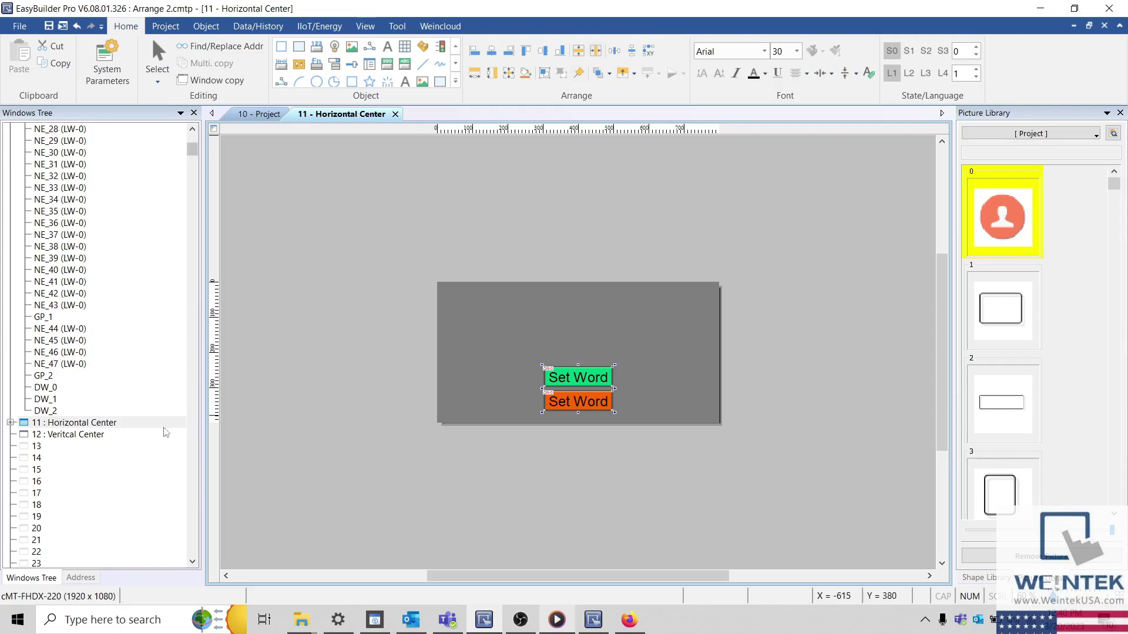
Centre both Set Word buttons vertically in window 12, then return to 10 - Project.
{"action": "double_click", "coordinate": [142, 435]}
{"action": "left_click_drag", "start_coordinate": [397, 334], "coordinate": [554, 439]}
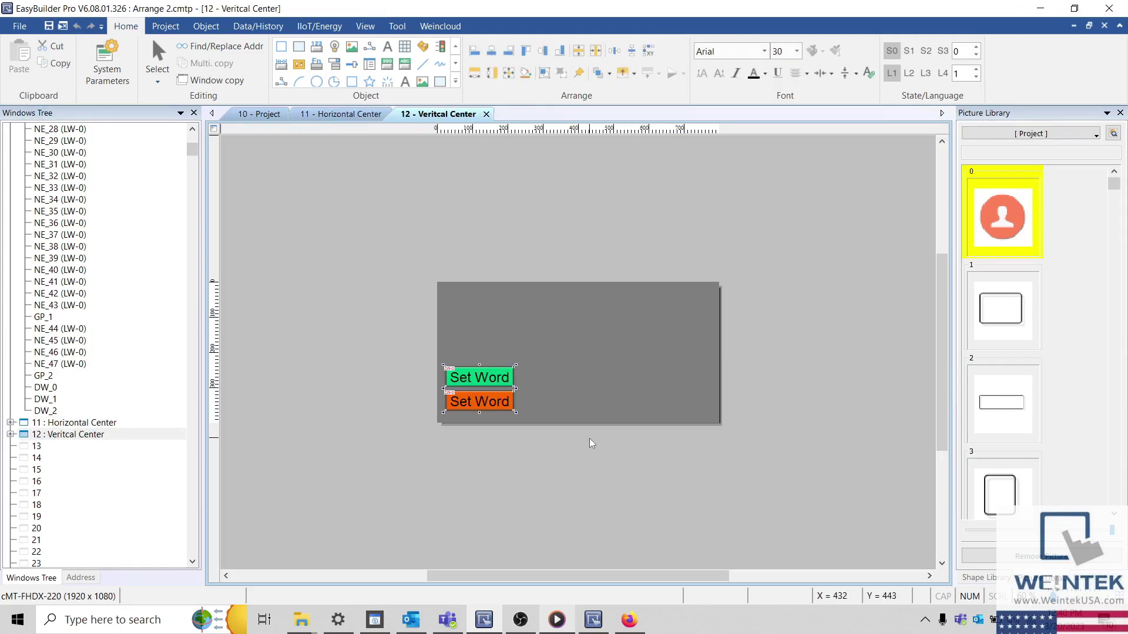
{"action": "left_click", "coordinate": [579, 51]}
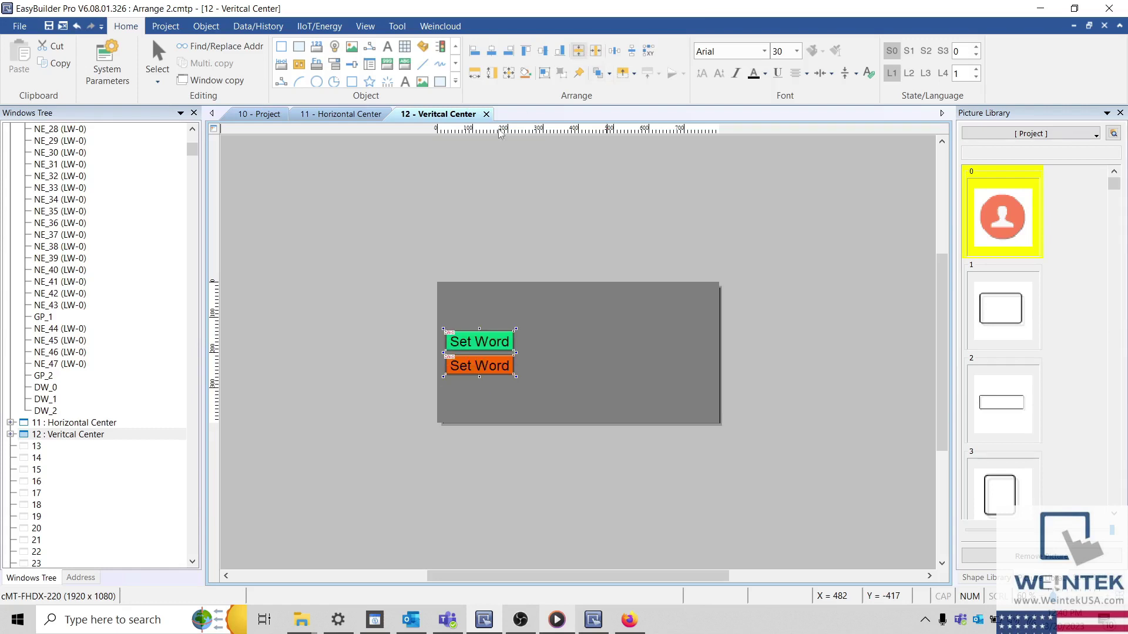
{"action": "left_click", "coordinate": [342, 114]}
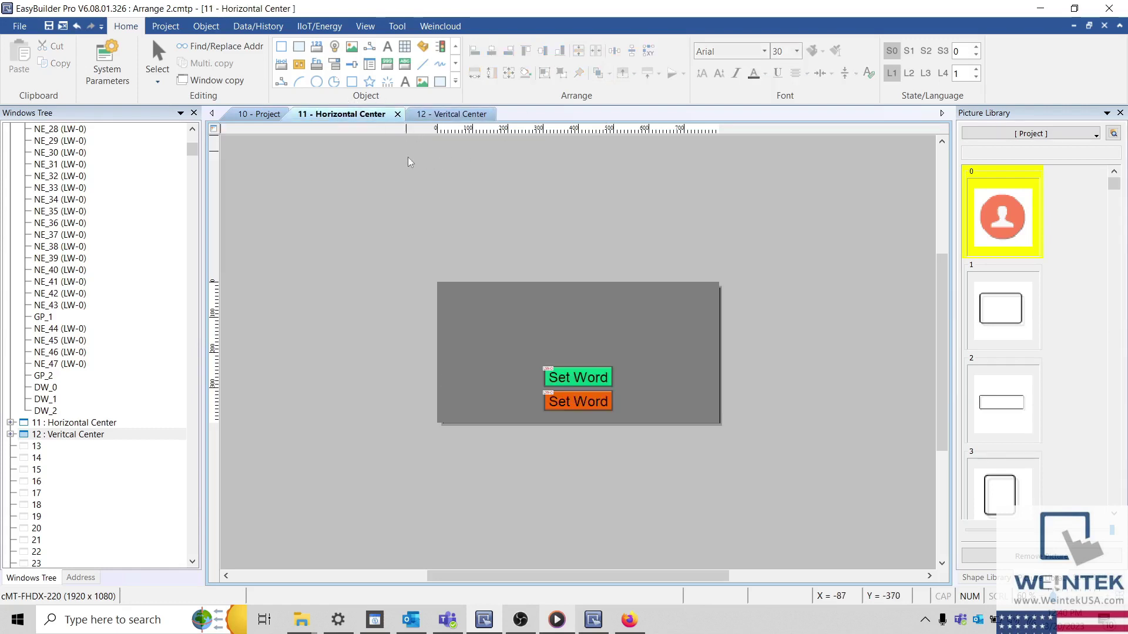
{"action": "left_click", "coordinate": [270, 120]}
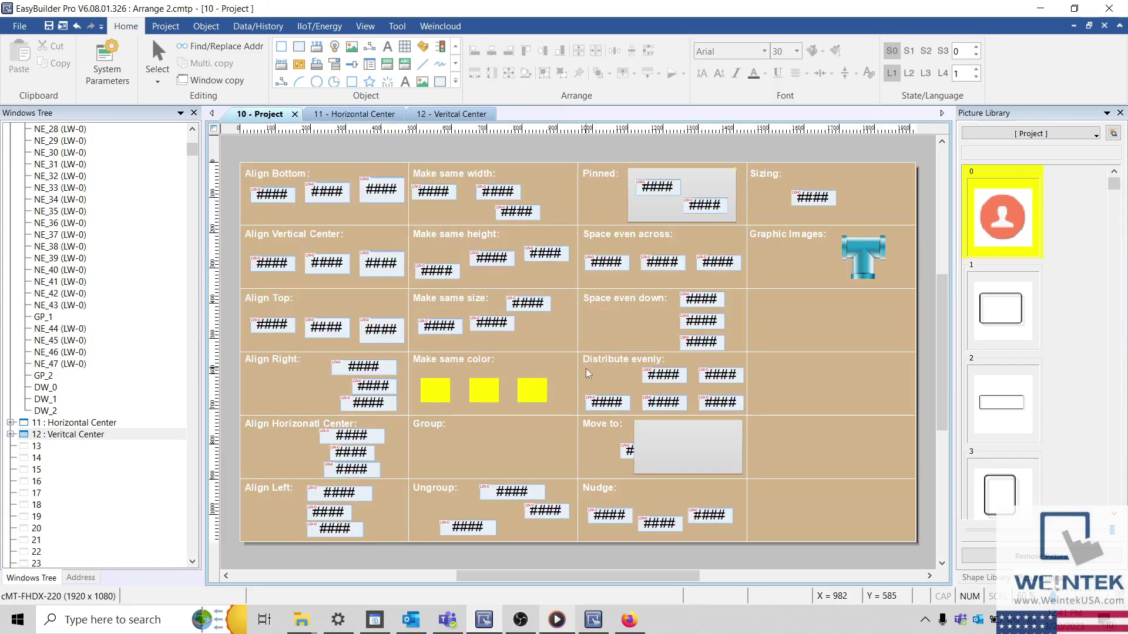
Send the grey Move to rectangle to the back.
{"action": "left_click", "coordinate": [628, 452]}
{"action": "left_click", "coordinate": [686, 453]}
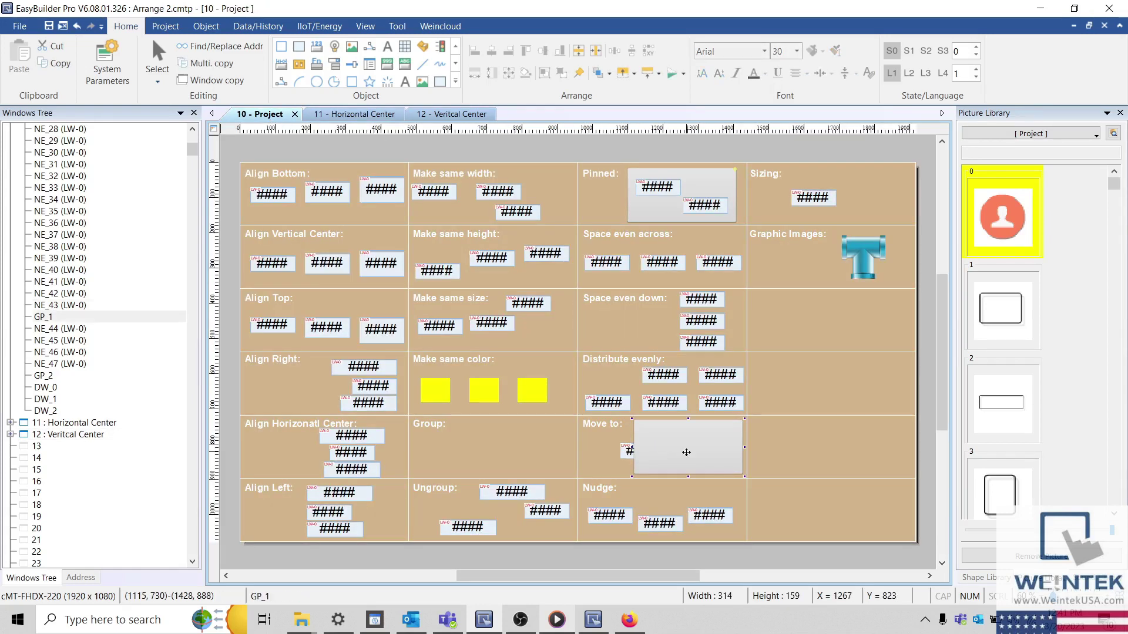
{"action": "left_click", "coordinate": [608, 73]}
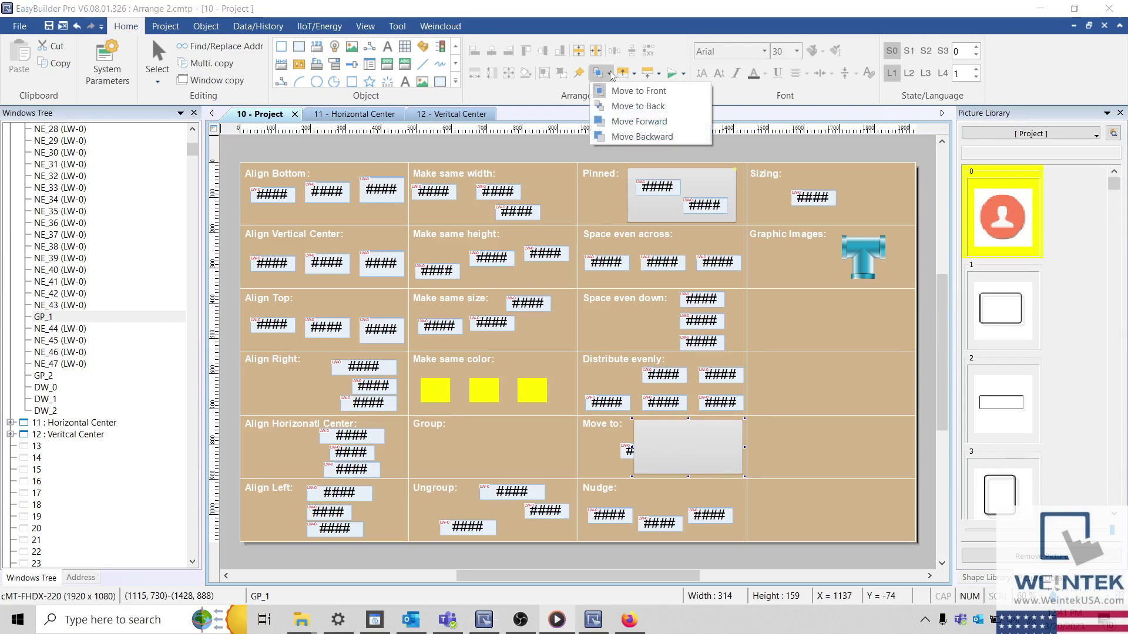
{"action": "left_click", "coordinate": [676, 108]}
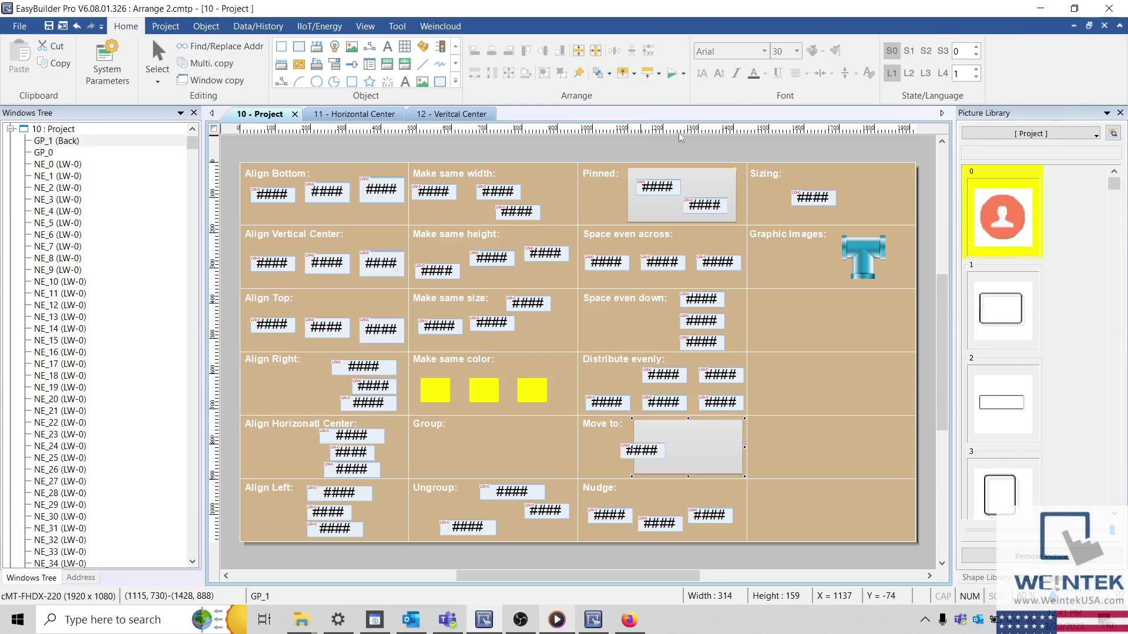
Drag the small numeric object inside the grey rectangle.
{"action": "left_click", "coordinate": [599, 458]}
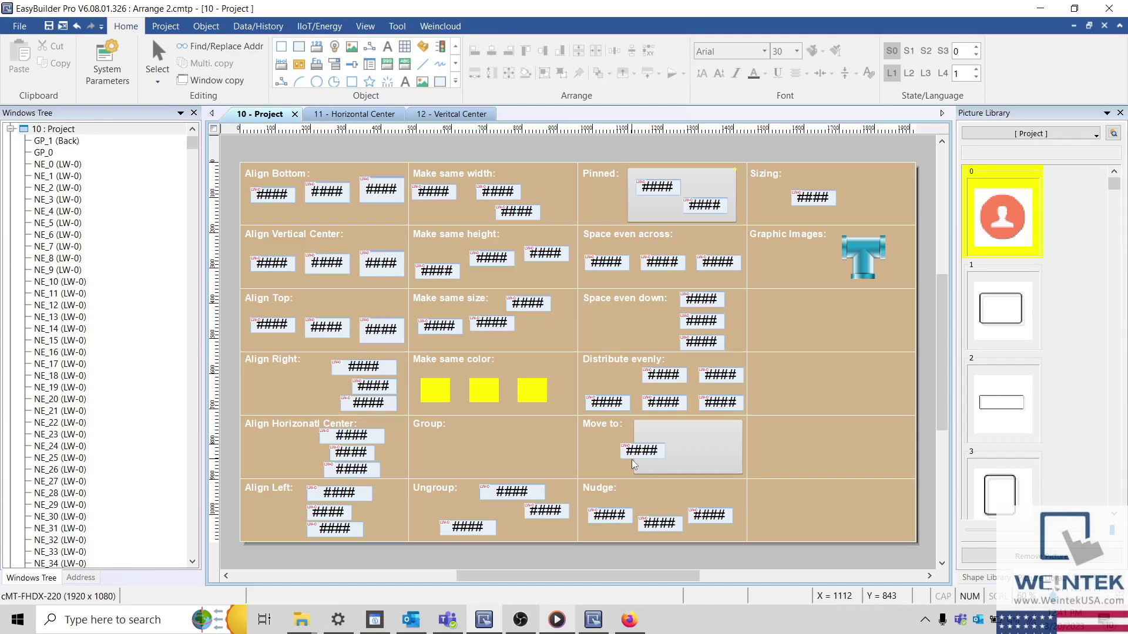
{"action": "left_click_drag", "start_coordinate": [648, 454], "coordinate": [695, 445]}
{"action": "left_click", "coordinate": [622, 448]}
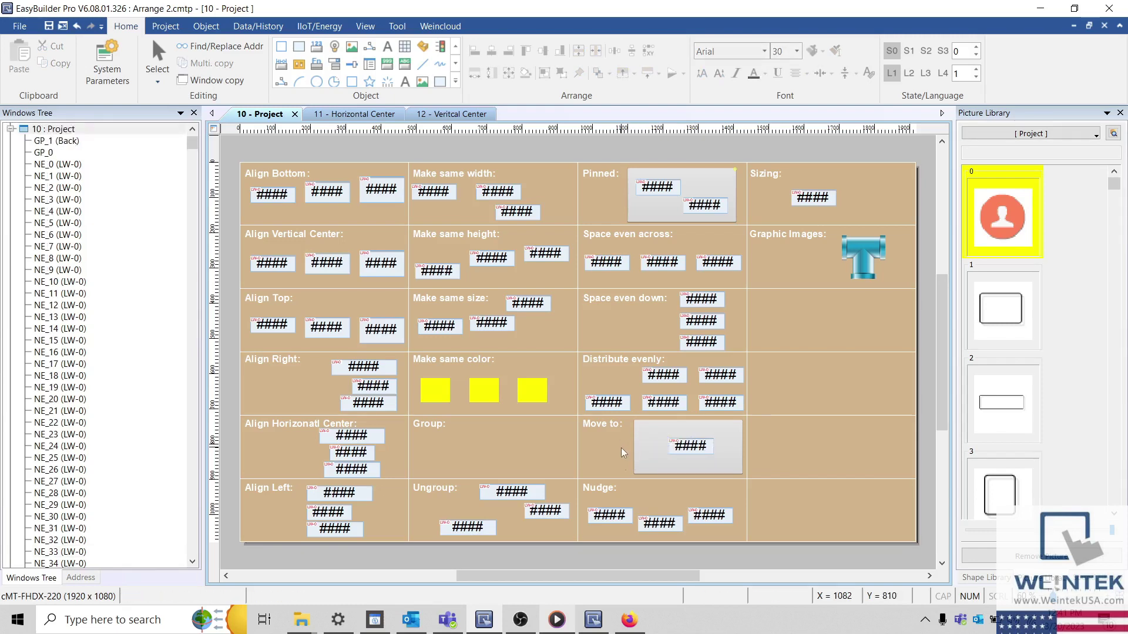
Raise the middle Nudge row object with thirteen one-pixel Nudge Up steps.
{"action": "left_click", "coordinate": [678, 530]}
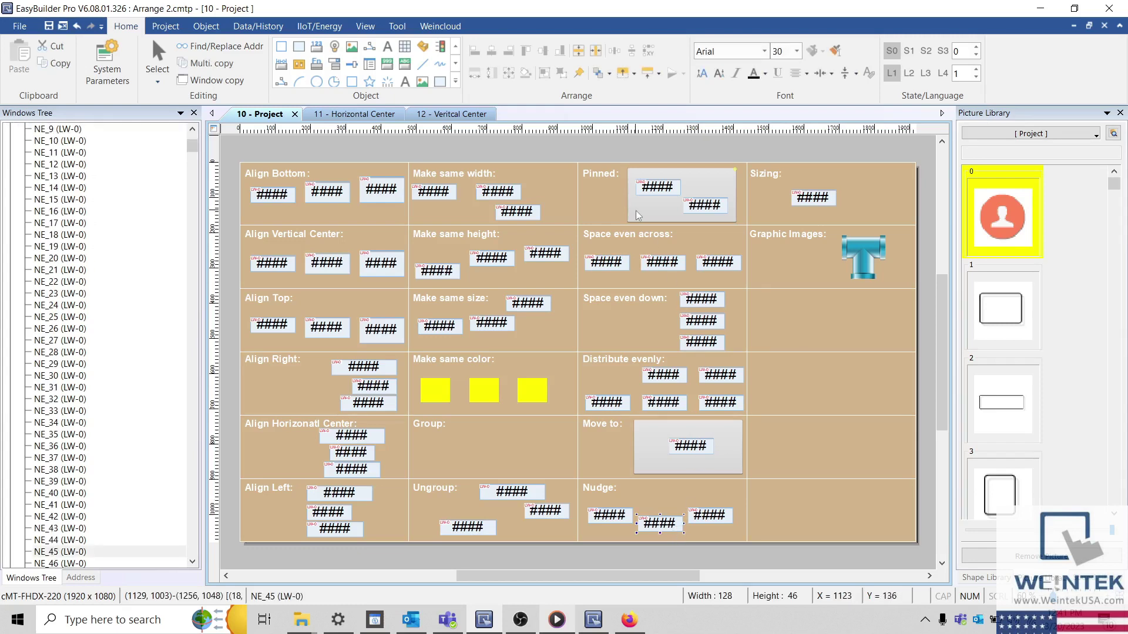
{"action": "left_click", "coordinate": [632, 74]}
{"action": "left_click", "coordinate": [625, 71]}
{"action": "left_click", "coordinate": [625, 72]}
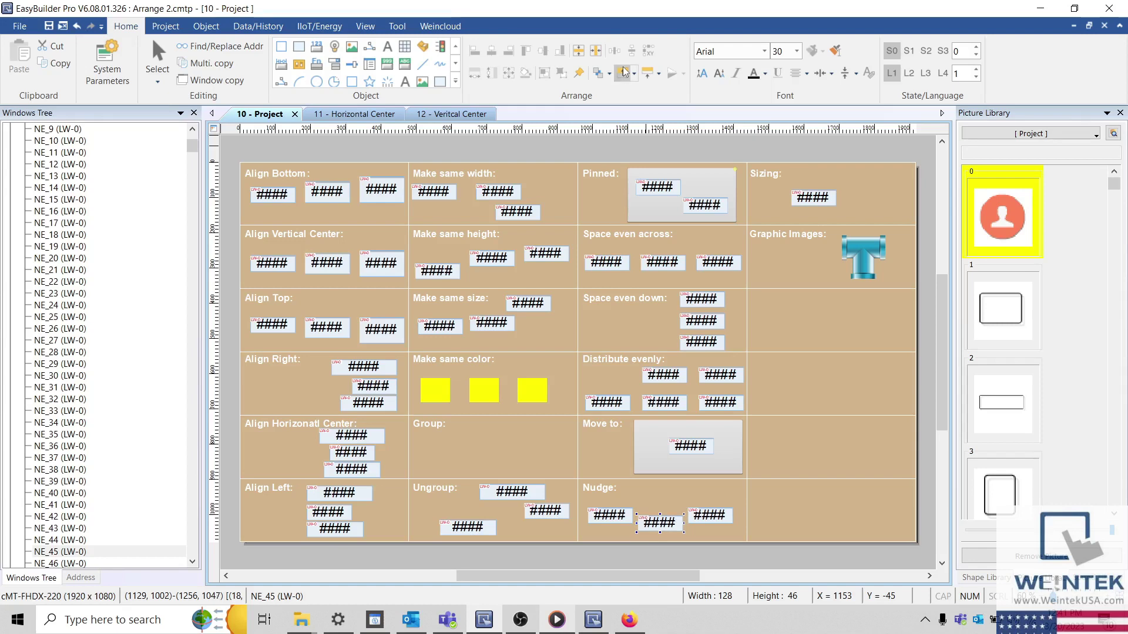
{"action": "left_click", "coordinate": [625, 72]}
{"action": "left_click", "coordinate": [625, 71]}
{"action": "left_click", "coordinate": [625, 71]}
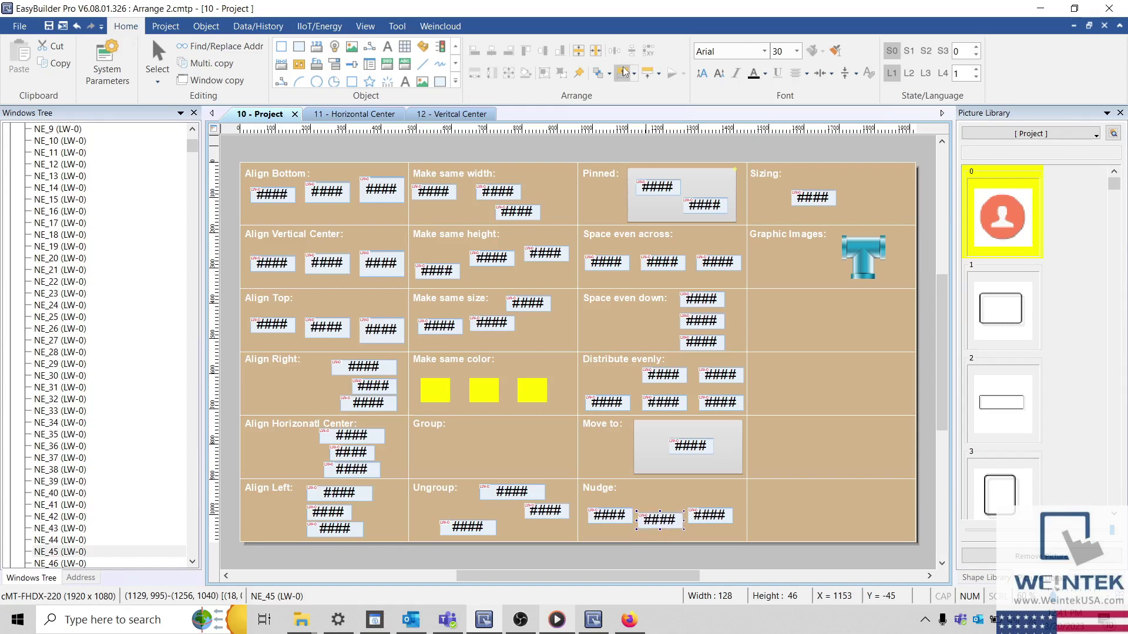
{"action": "left_click", "coordinate": [625, 72]}
{"action": "left_click", "coordinate": [625, 71]}
{"action": "left_click", "coordinate": [625, 71]}
{"action": "left_click", "coordinate": [625, 72]}
{"action": "left_click", "coordinate": [625, 72]}
{"action": "left_click", "coordinate": [625, 72]}
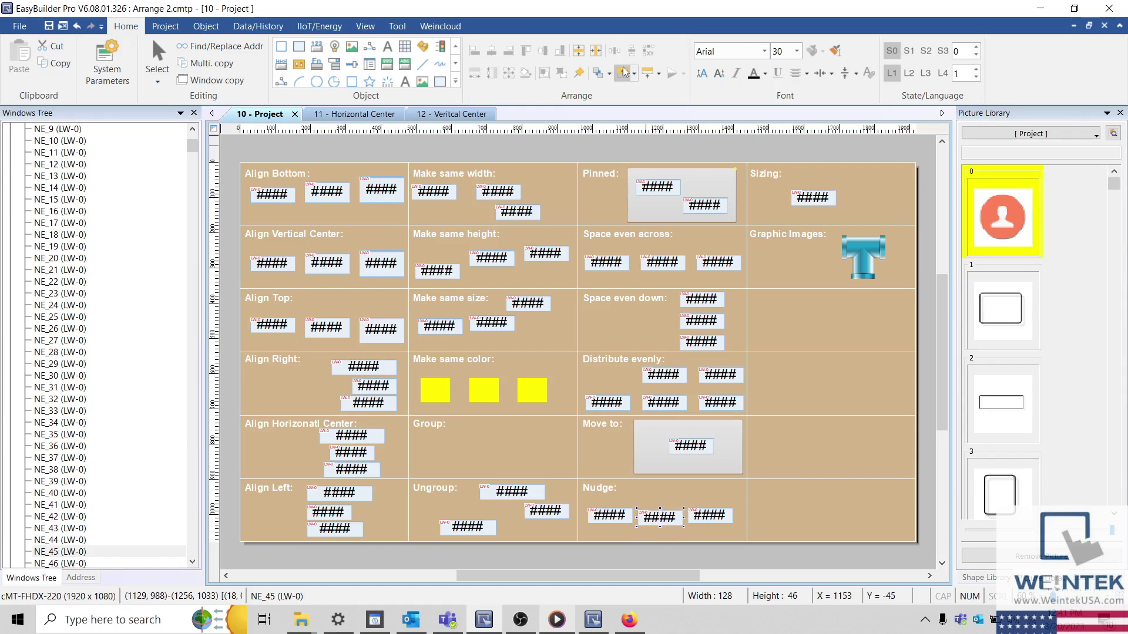
{"action": "left_click", "coordinate": [625, 72]}
{"action": "left_click", "coordinate": [625, 72]}
{"action": "left_click", "coordinate": [625, 71]}
{"action": "left_click", "coordinate": [625, 72]}
{"action": "left_click", "coordinate": [625, 71]}
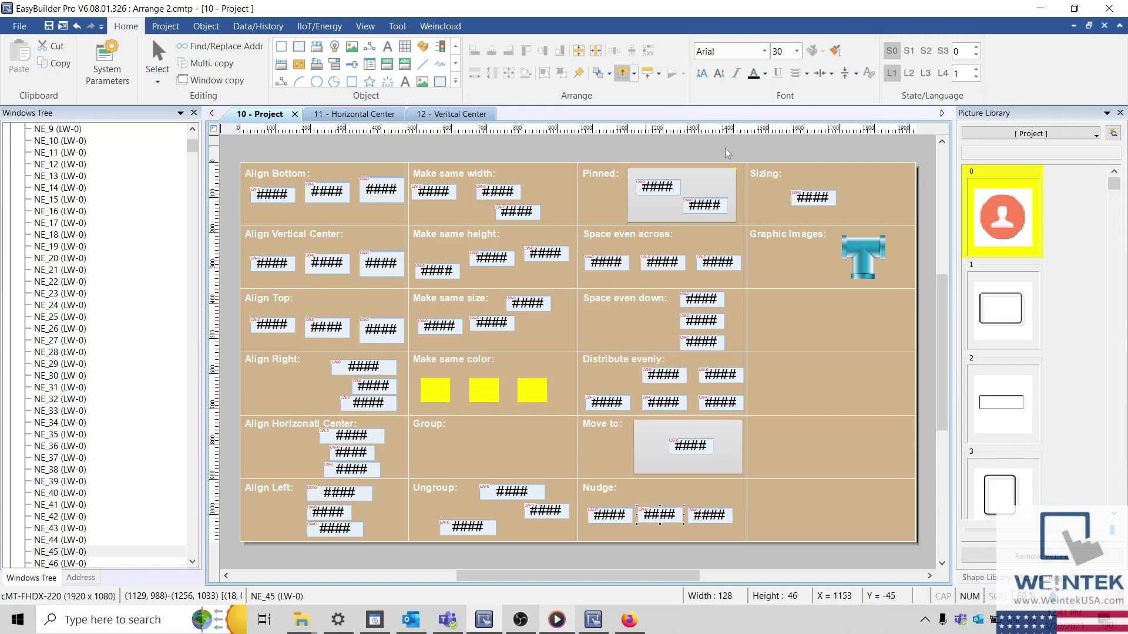
Widen the Sizing numeric object from 128 to 141 pixels with Increase Width.
{"action": "left_click", "coordinate": [813, 198]}
{"action": "left_click", "coordinate": [650, 73]}
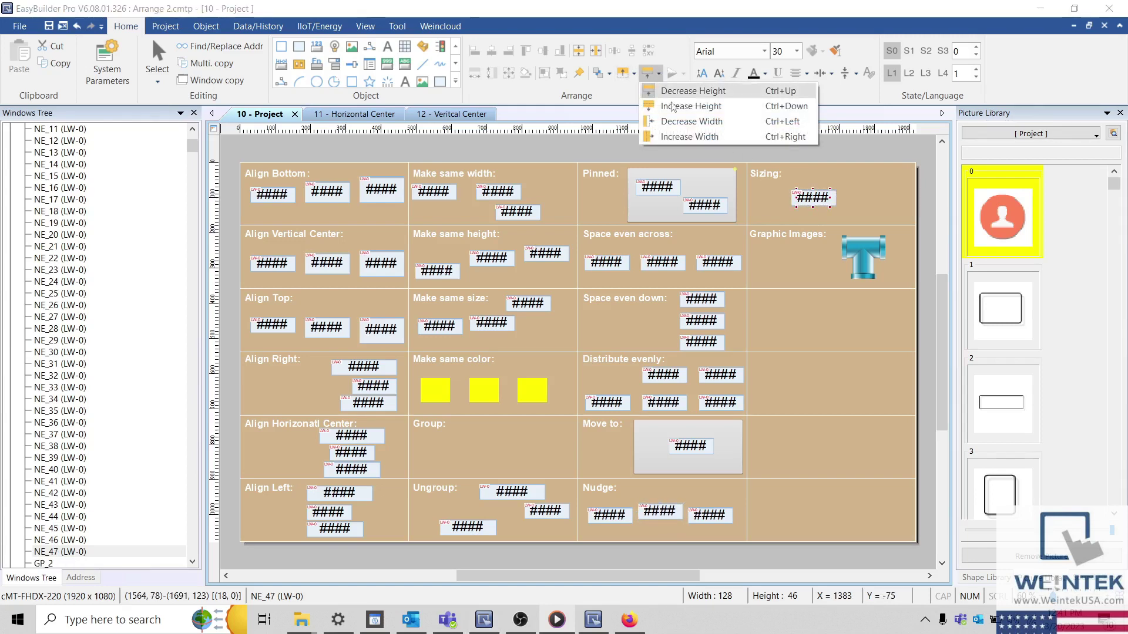
{"action": "left_click", "coordinate": [688, 136]}
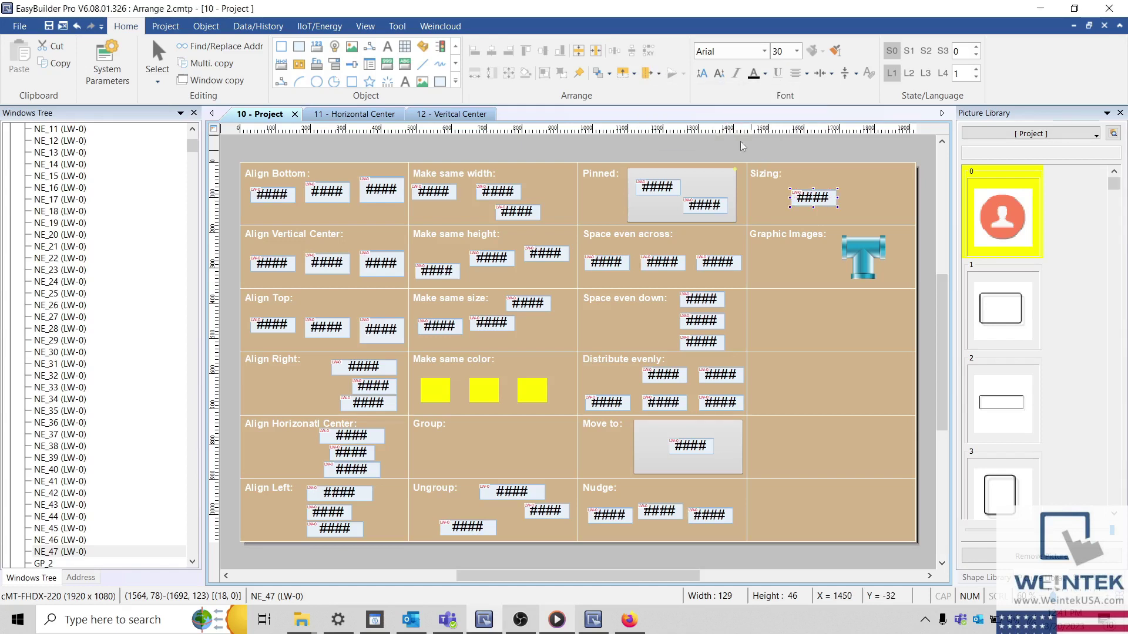
{"action": "left_click", "coordinate": [647, 73]}
{"action": "left_click", "coordinate": [648, 73]}
{"action": "left_click", "coordinate": [648, 73]}
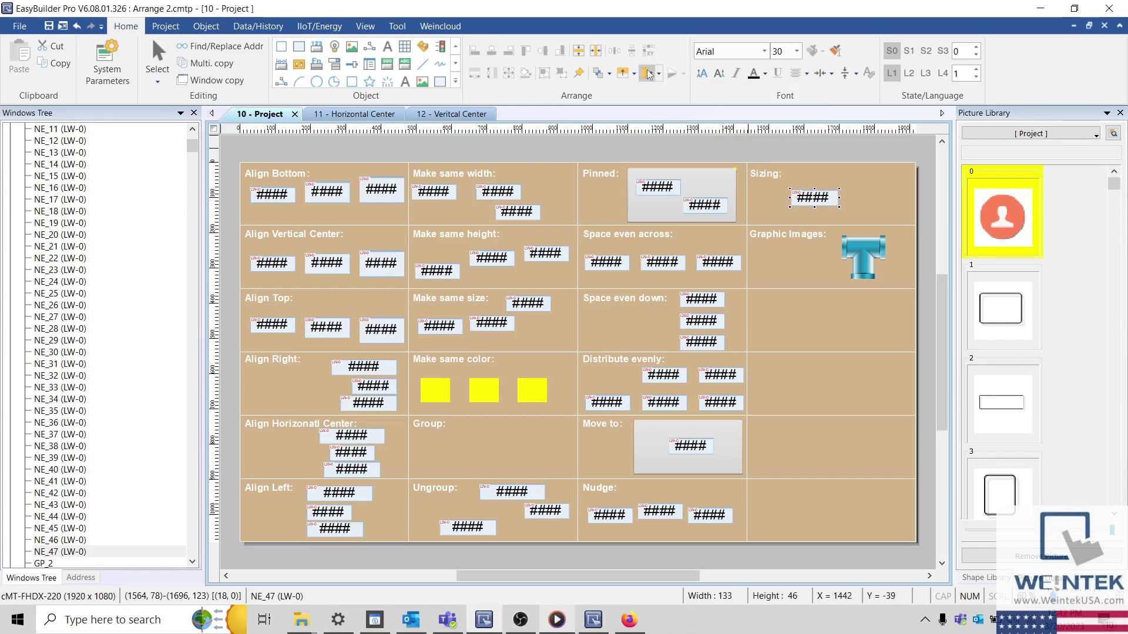
{"action": "left_click", "coordinate": [647, 73]}
{"action": "left_click", "coordinate": [647, 72]}
{"action": "left_click", "coordinate": [648, 73]}
{"action": "left_click", "coordinate": [659, 73]}
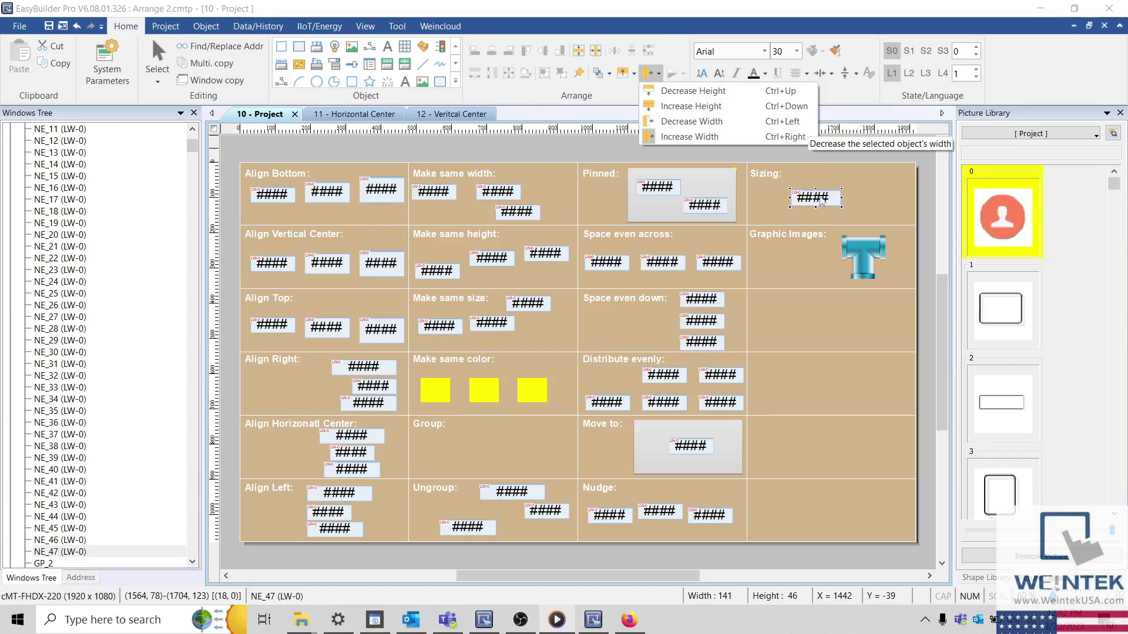
{"action": "left_click", "coordinate": [812, 276]}
{"action": "left_click", "coordinate": [812, 276]}
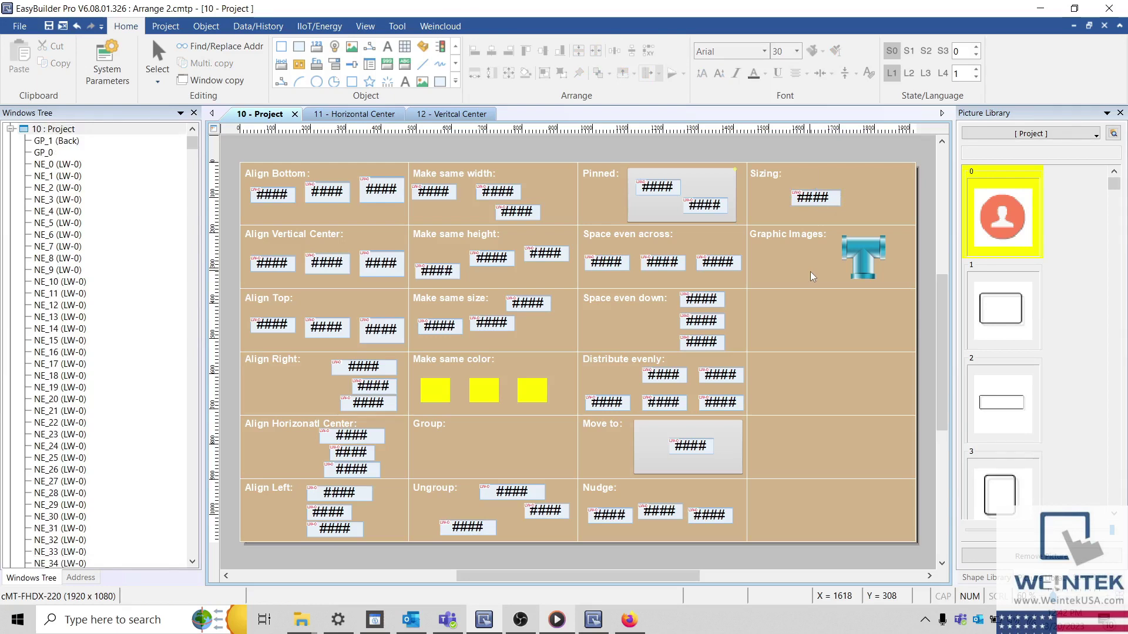
Flip the T-pipe graphic horizontally, then rotate it left 90 degrees three times.
{"action": "left_click", "coordinate": [857, 254]}
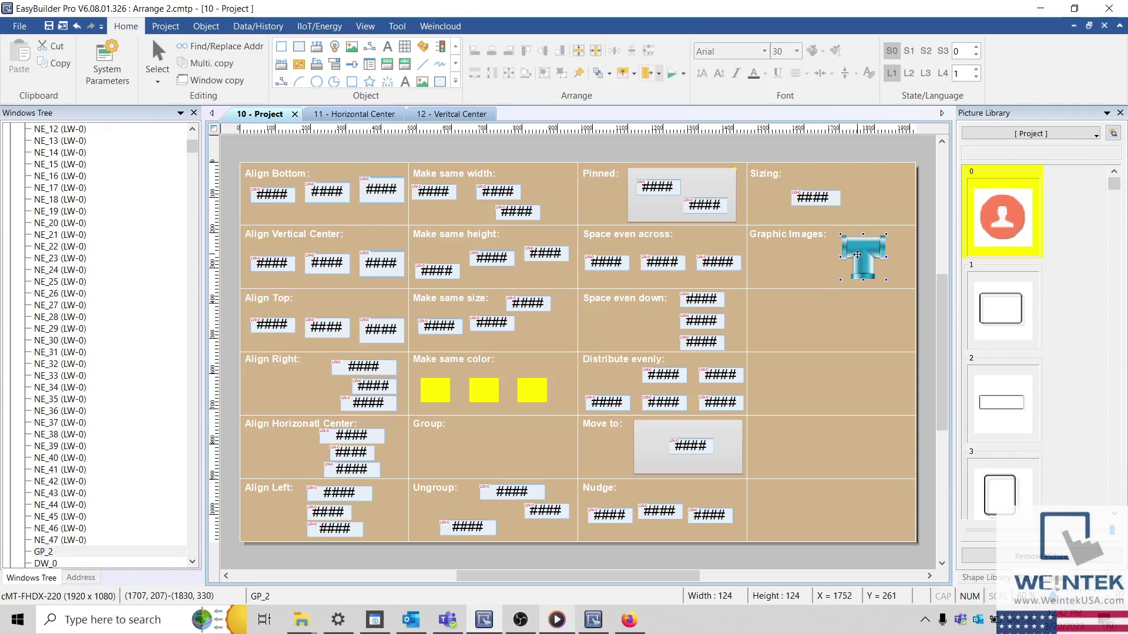
{"action": "left_click", "coordinate": [683, 74]}
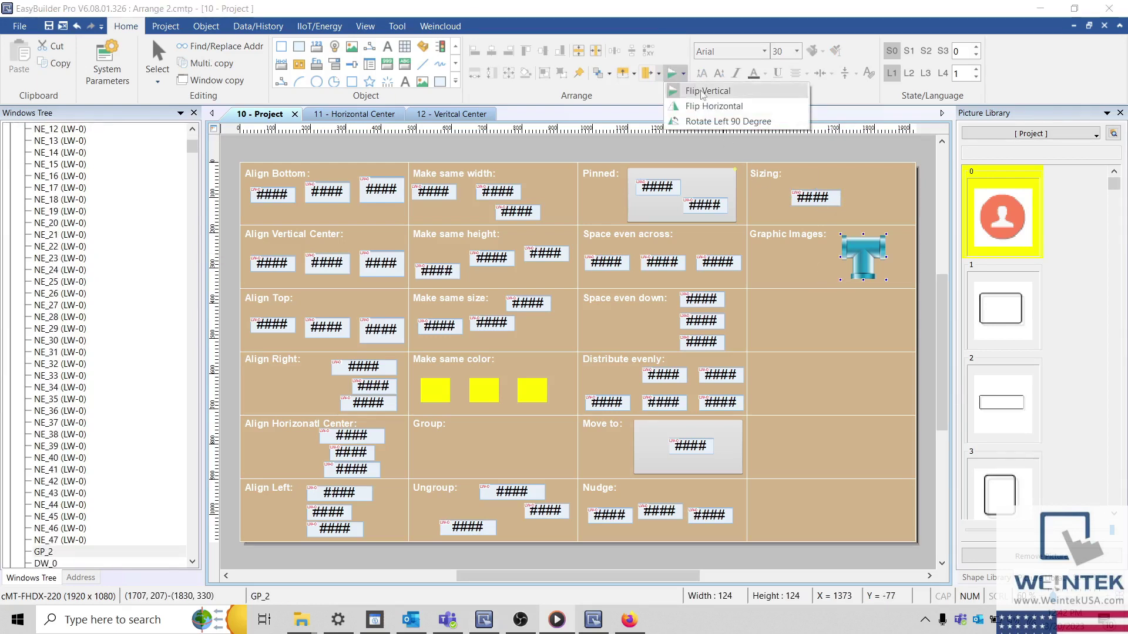
{"action": "left_click", "coordinate": [717, 107]}
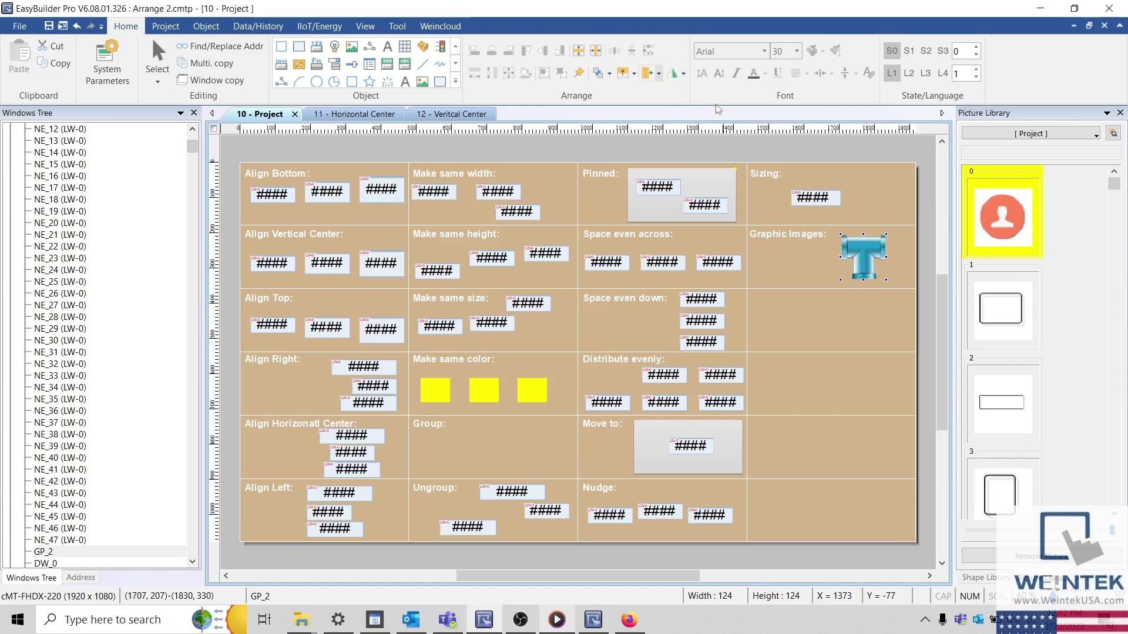
{"action": "left_click", "coordinate": [684, 74]}
{"action": "left_click", "coordinate": [699, 120]}
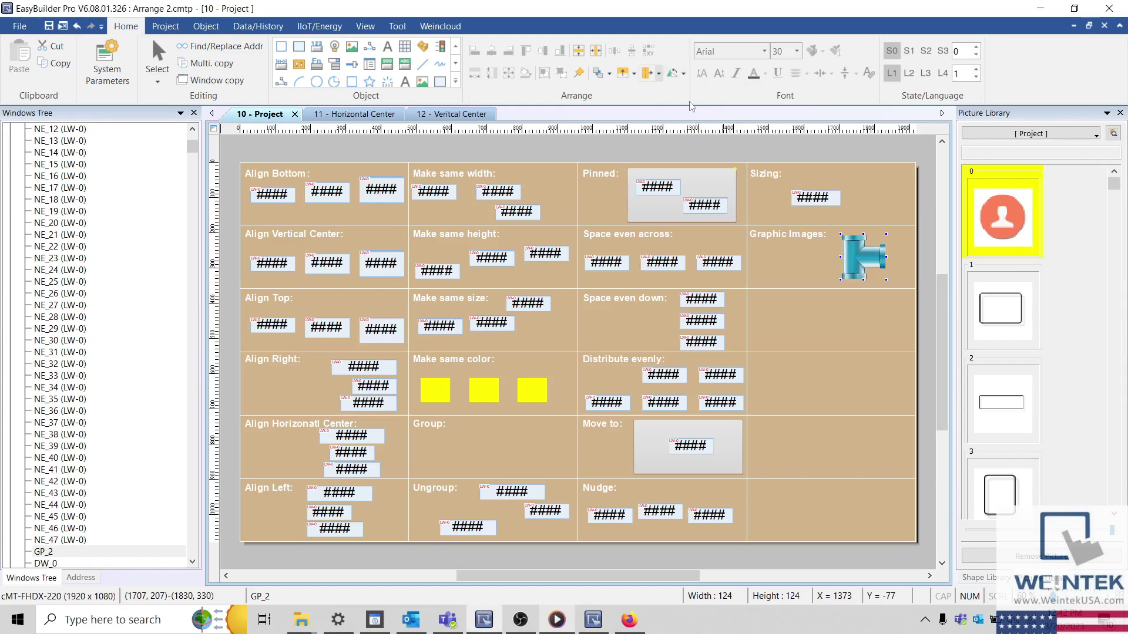
{"action": "left_click", "coordinate": [675, 74]}
{"action": "left_click", "coordinate": [675, 74]}
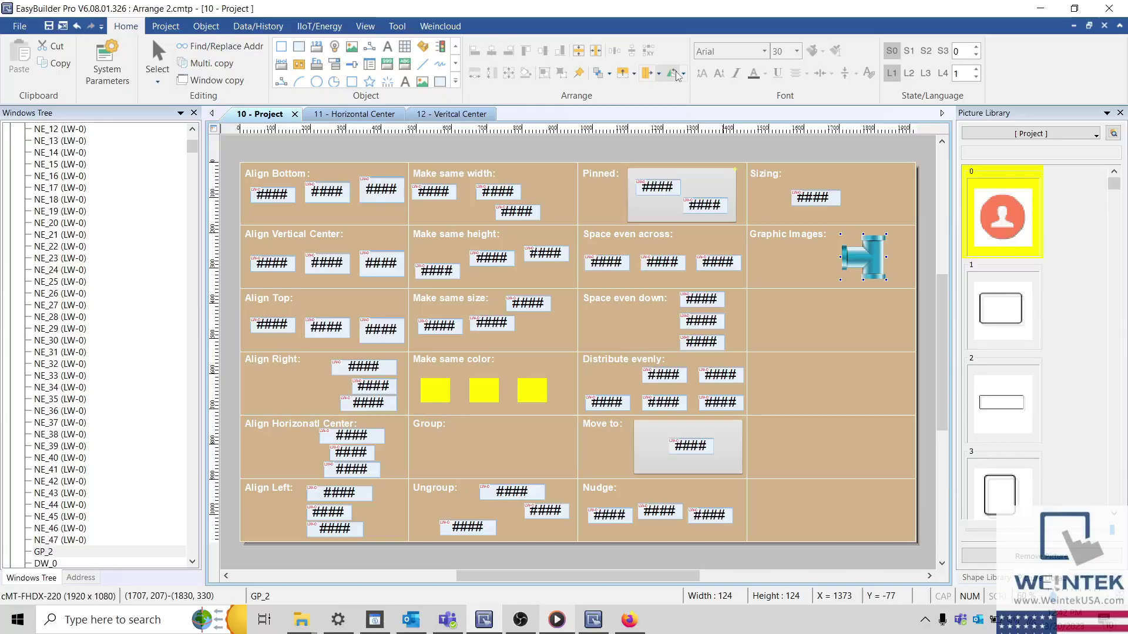